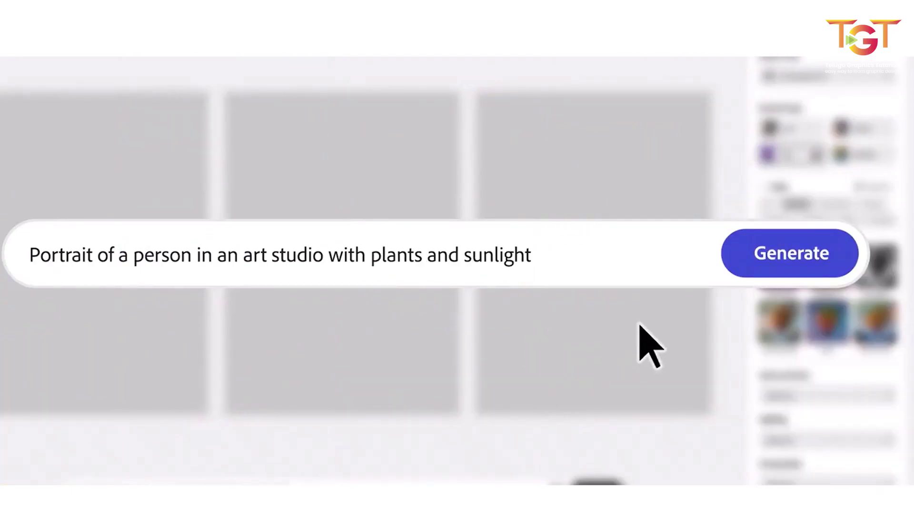
- Search Google for 'adobe firefly'
{"action": "left_click", "coordinate": [807, 261]}
{"action": "left_click", "coordinate": [875, 267]}
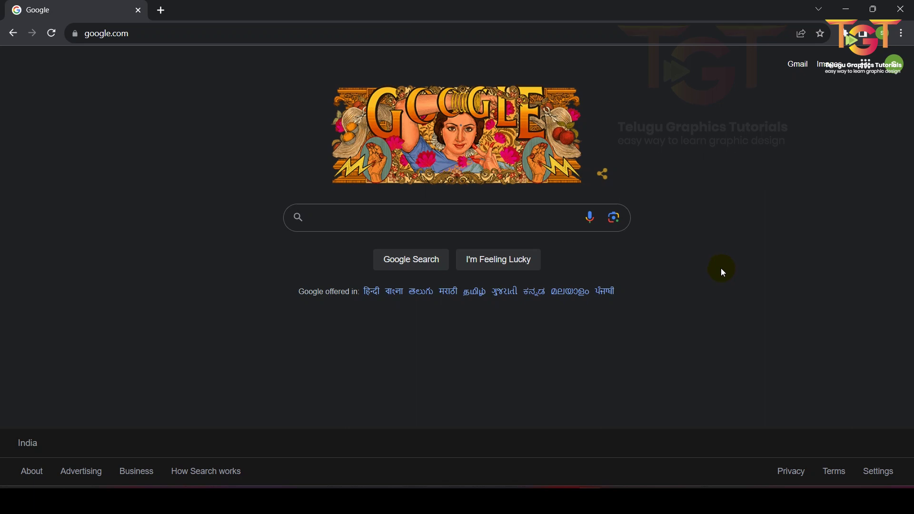
{"action": "left_click", "coordinate": [405, 215]}
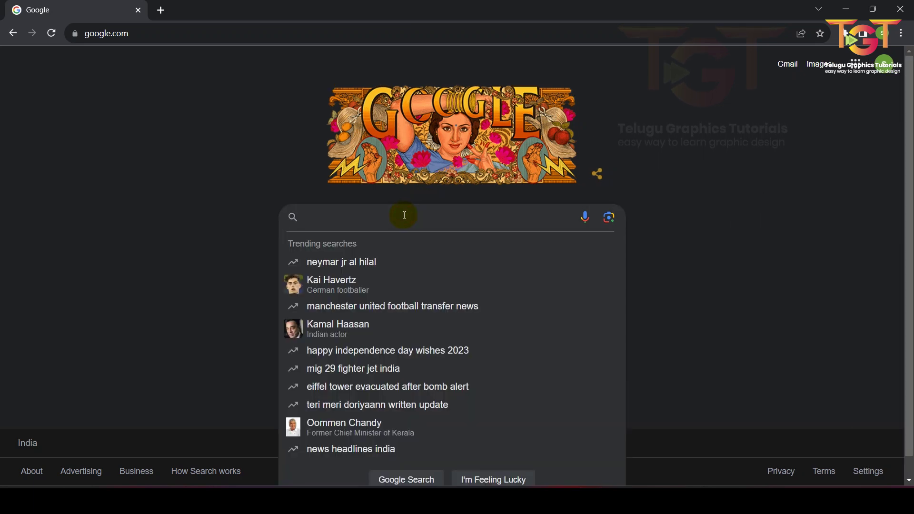
{"action": "type", "text": "ad"}
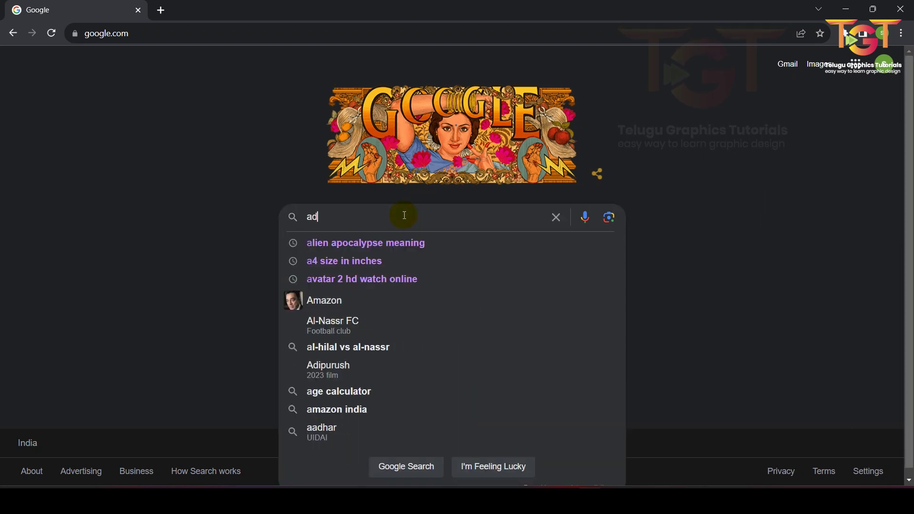
{"action": "type", "text": "obe"}
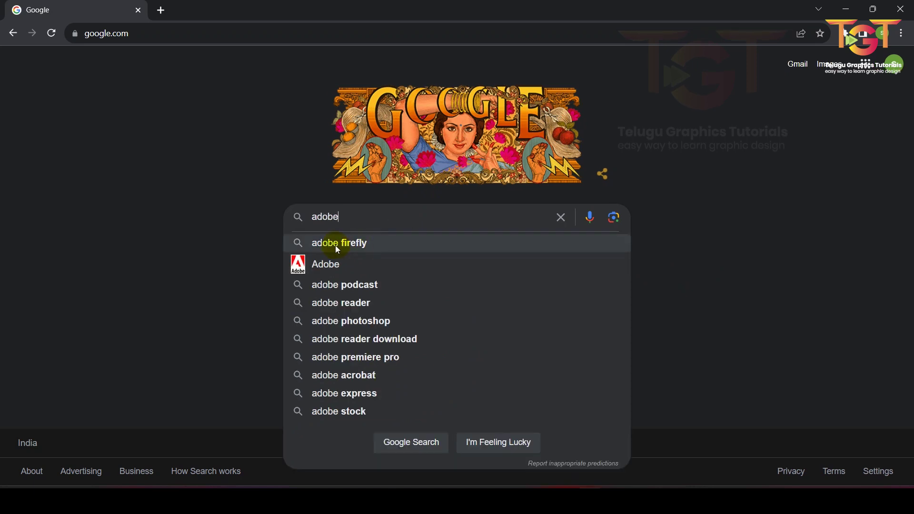
{"action": "left_click", "coordinate": [335, 244]}
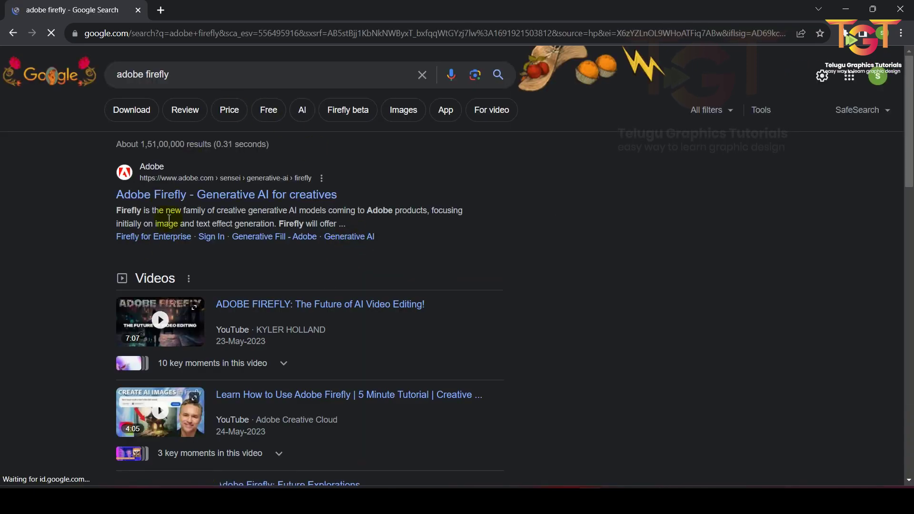
- Open the official Adobe Firefly page, dismiss the location notice, and sign in with Google
{"action": "left_click", "coordinate": [181, 199]}
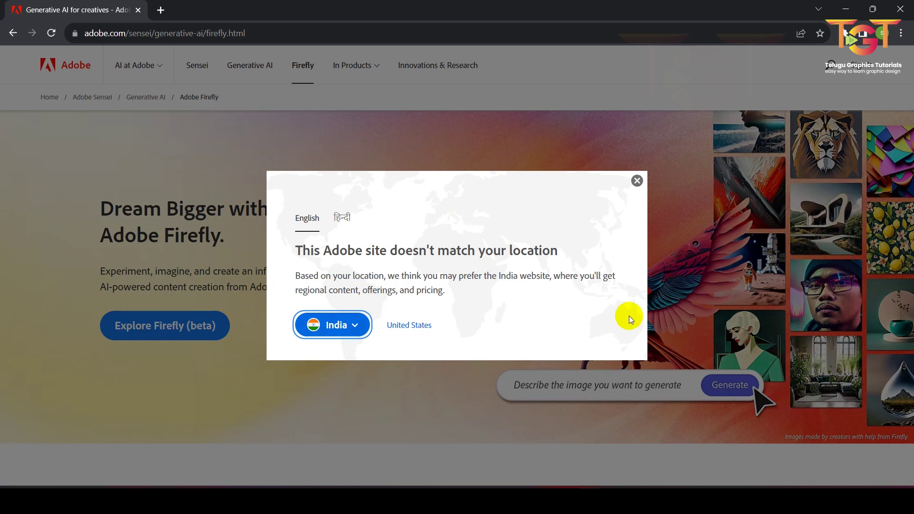
{"action": "left_click", "coordinate": [638, 181]}
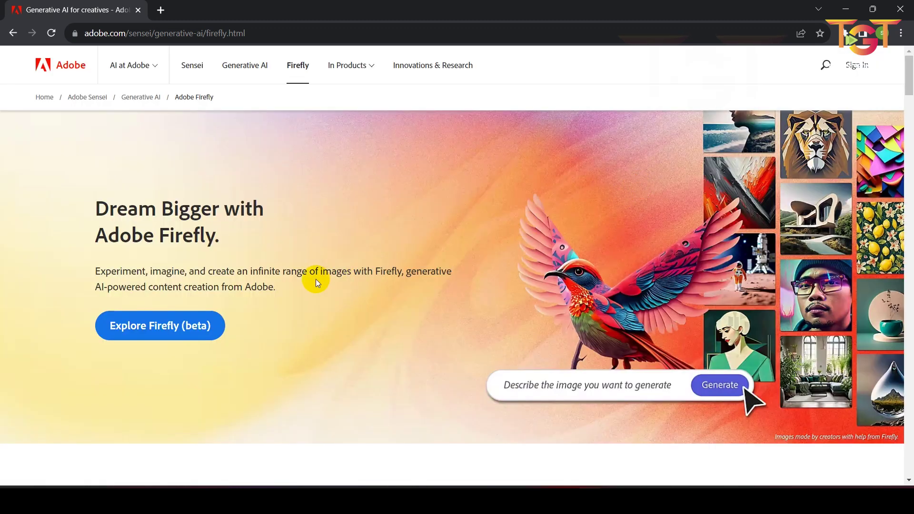
{"action": "left_click", "coordinate": [857, 65]}
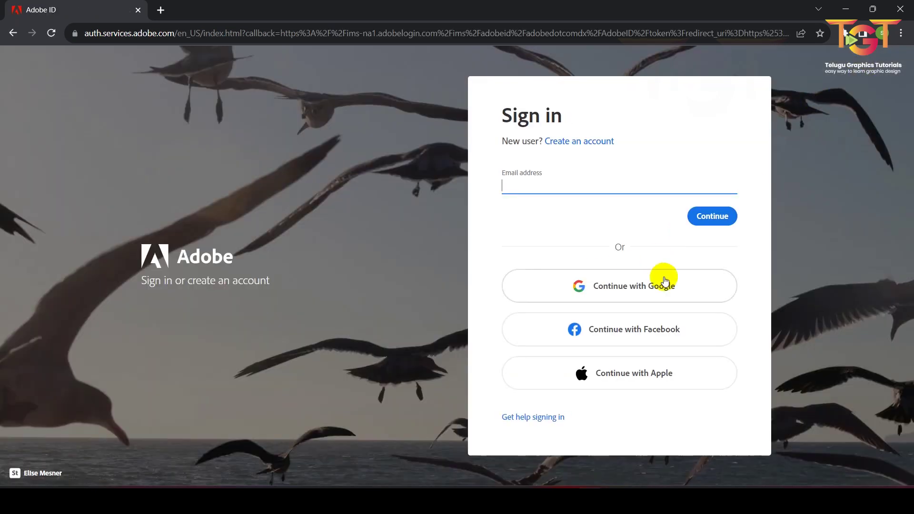
{"action": "left_click", "coordinate": [652, 286]}
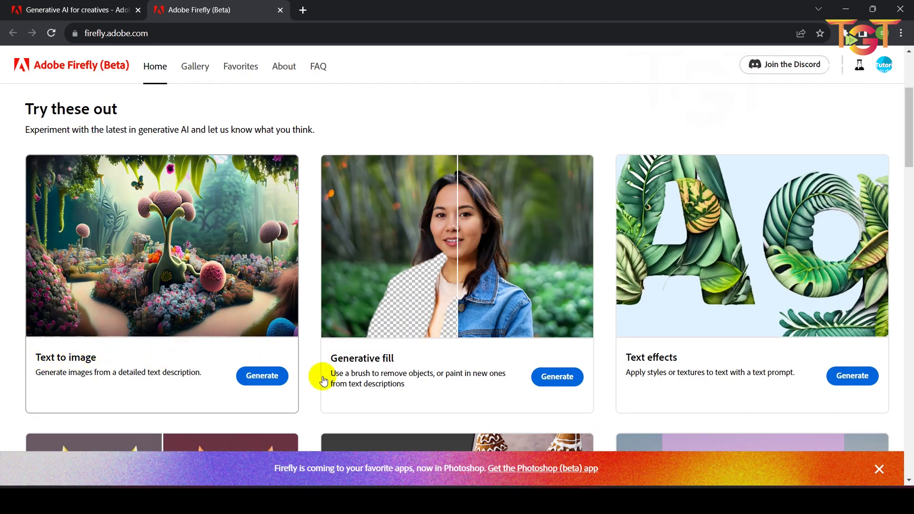
- Browse the Firefly home page feature cards, then open the Text to image generator
{"action": "scroll", "coordinate": [400, 320], "scroll_direction": "down", "scroll_amount": 5}
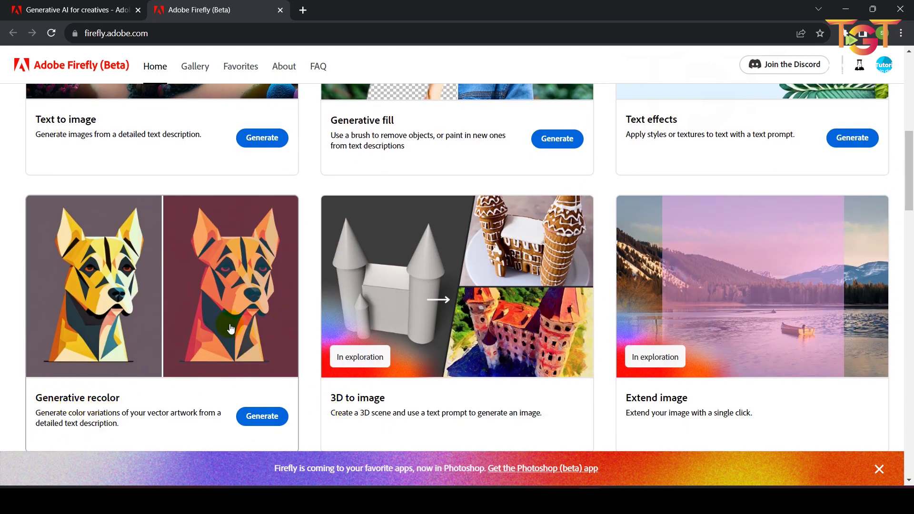
{"action": "scroll", "coordinate": [422, 272], "scroll_direction": "down", "scroll_amount": 1}
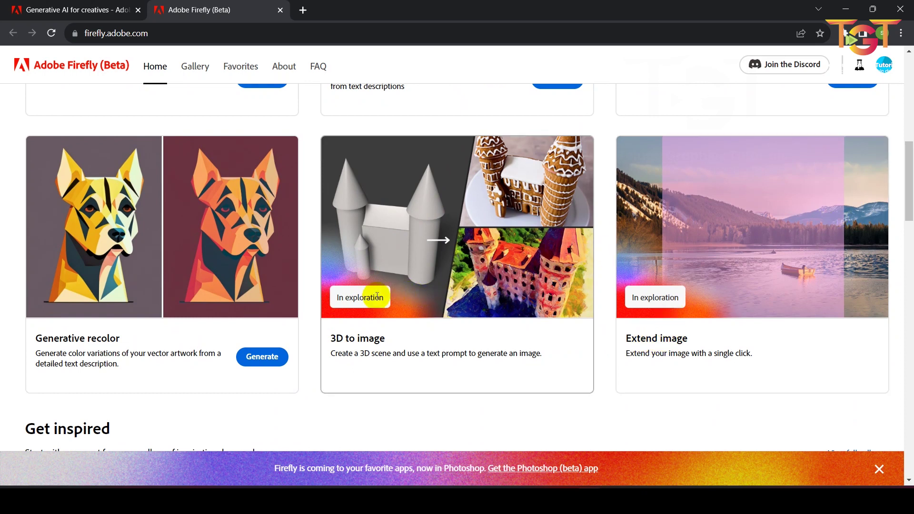
{"action": "scroll", "coordinate": [408, 252], "scroll_direction": "down", "scroll_amount": 5}
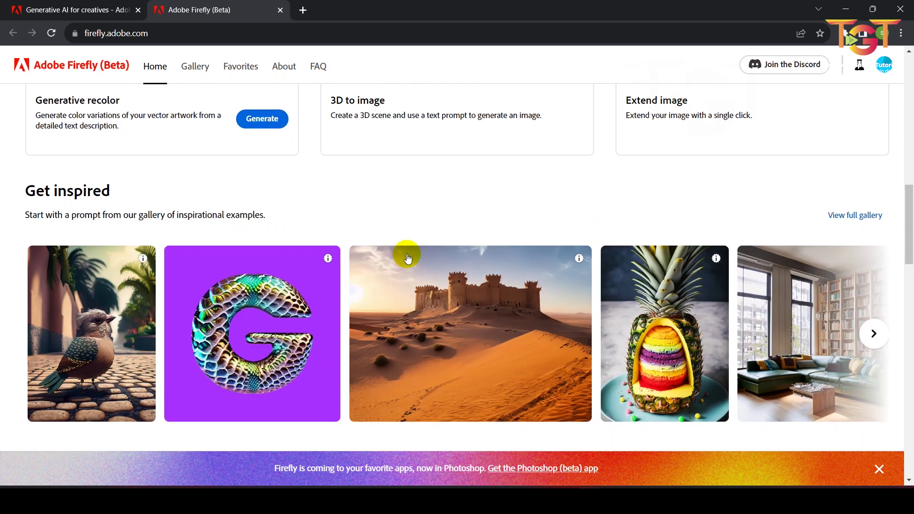
{"action": "scroll", "coordinate": [227, 219], "scroll_direction": "down", "scroll_amount": 4}
{"action": "scroll", "coordinate": [227, 219], "scroll_direction": "down", "scroll_amount": 2}
{"action": "scroll", "coordinate": [226, 219], "scroll_direction": "down", "scroll_amount": 3}
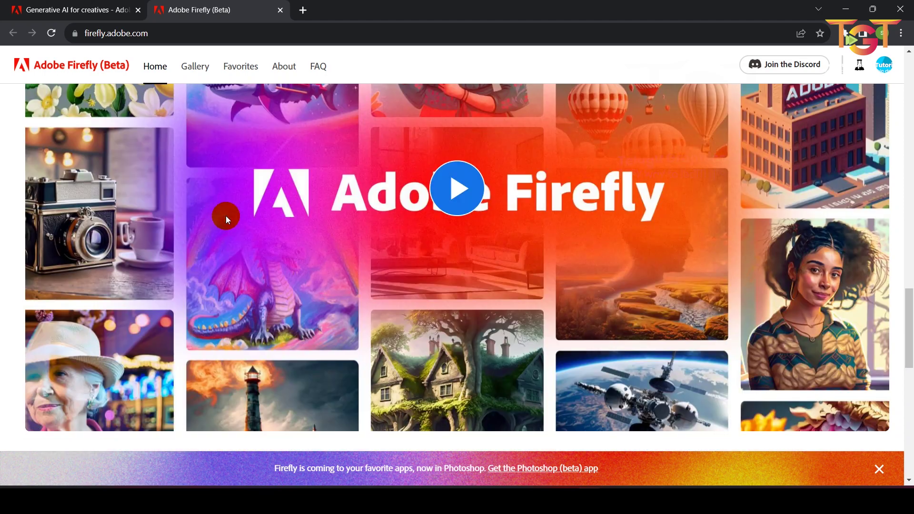
{"action": "scroll", "coordinate": [227, 219], "scroll_direction": "down", "scroll_amount": 4}
{"action": "scroll", "coordinate": [226, 219], "scroll_direction": "down", "scroll_amount": 2}
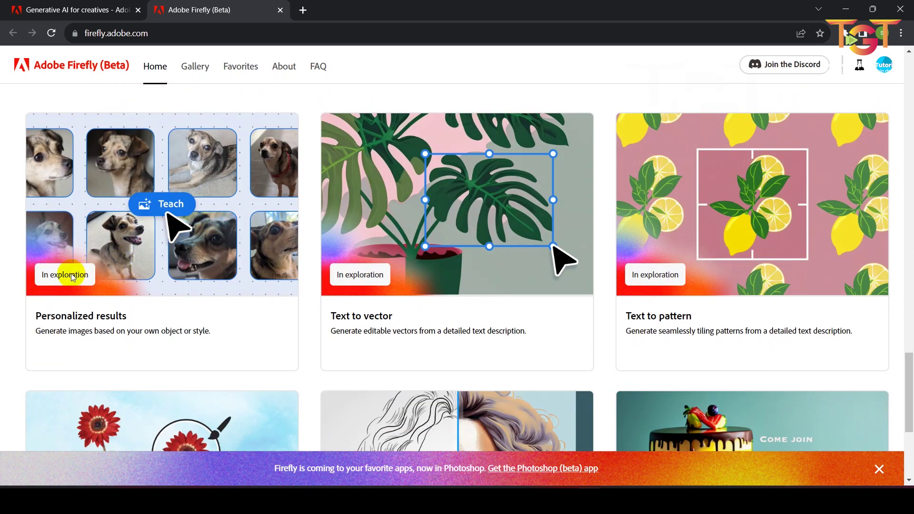
{"action": "scroll", "coordinate": [376, 262], "scroll_direction": "down", "scroll_amount": 1}
{"action": "scroll", "coordinate": [376, 262], "scroll_direction": "down", "scroll_amount": 5}
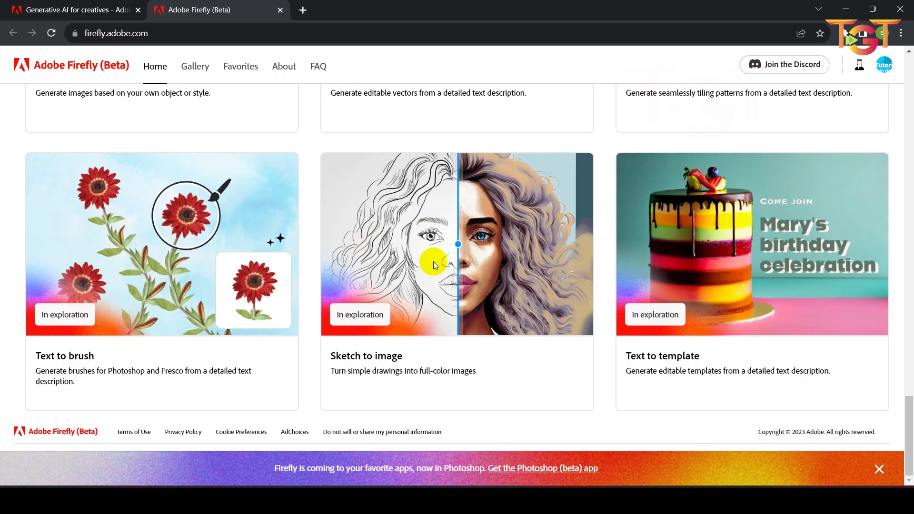
{"action": "scroll", "coordinate": [376, 262], "scroll_direction": "up", "scroll_amount": 15}
{"action": "scroll", "coordinate": [376, 262], "scroll_direction": "up", "scroll_amount": 10}
{"action": "scroll", "coordinate": [376, 261], "scroll_direction": "up", "scroll_amount": 9}
{"action": "scroll", "coordinate": [241, 258], "scroll_direction": "down", "scroll_amount": 4}
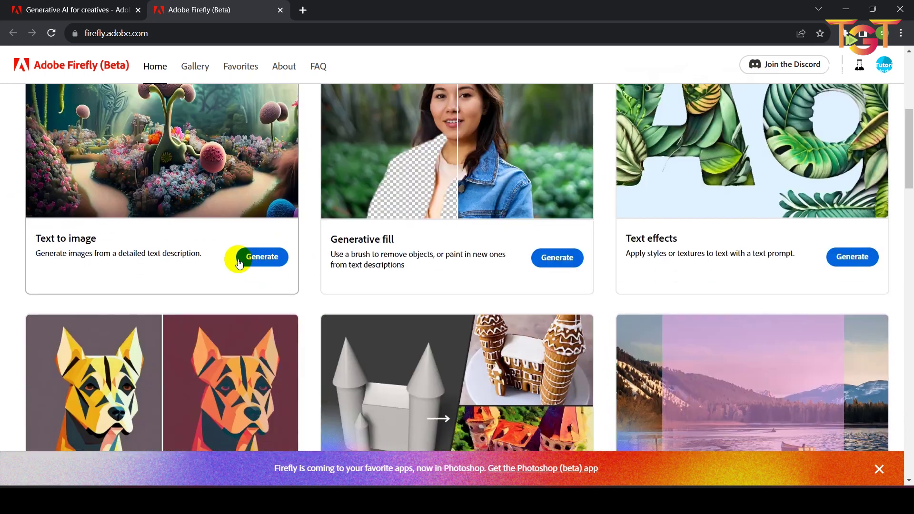
{"action": "scroll", "coordinate": [551, 239], "scroll_direction": "down", "scroll_amount": 3}
{"action": "scroll", "coordinate": [156, 243], "scroll_direction": "up", "scroll_amount": 5}
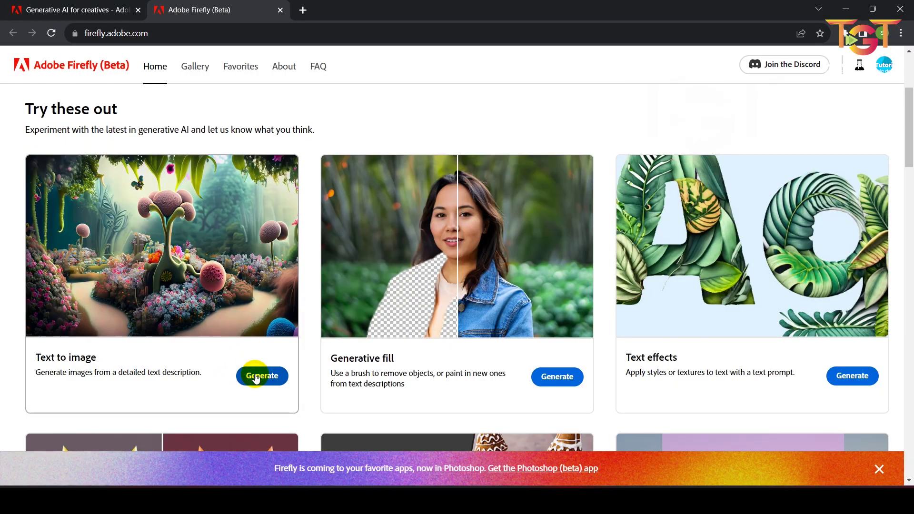
{"action": "left_click", "coordinate": [256, 379]}
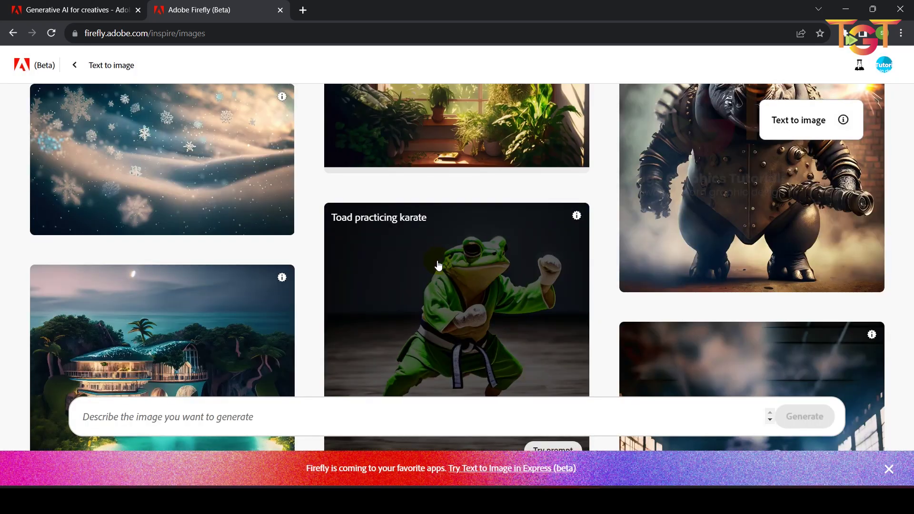
- Scroll through the Text to image sample gallery
{"action": "scroll", "coordinate": [438, 265], "scroll_direction": "down", "scroll_amount": 3}
{"action": "scroll", "coordinate": [441, 265], "scroll_direction": "up", "scroll_amount": 6}
{"action": "scroll", "coordinate": [381, 265], "scroll_direction": "up", "scroll_amount": 5}
{"action": "scroll", "coordinate": [317, 265], "scroll_direction": "up", "scroll_amount": 3}
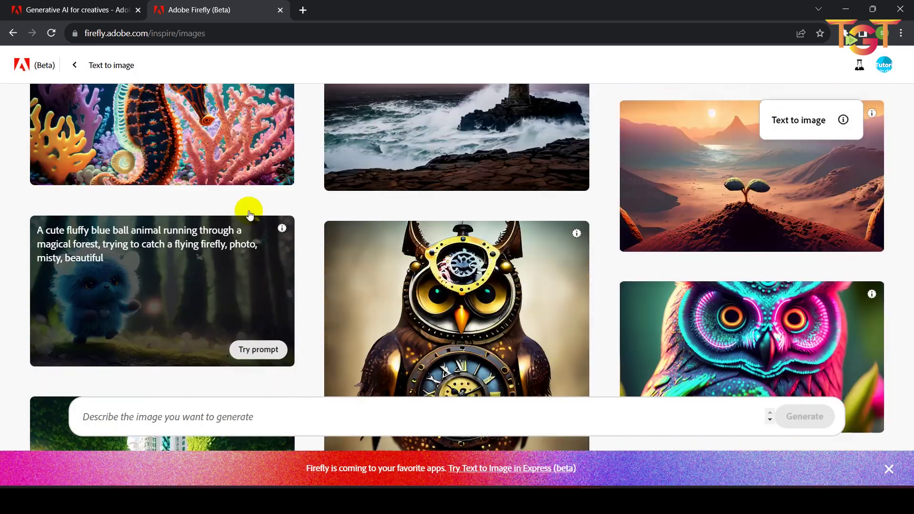
{"action": "scroll", "coordinate": [250, 215], "scroll_direction": "down", "scroll_amount": 5}
{"action": "scroll", "coordinate": [527, 231], "scroll_direction": "down", "scroll_amount": 5}
{"action": "scroll", "coordinate": [439, 230], "scroll_direction": "down", "scroll_amount": 5}
{"action": "scroll", "coordinate": [322, 249], "scroll_direction": "down", "scroll_amount": 5}
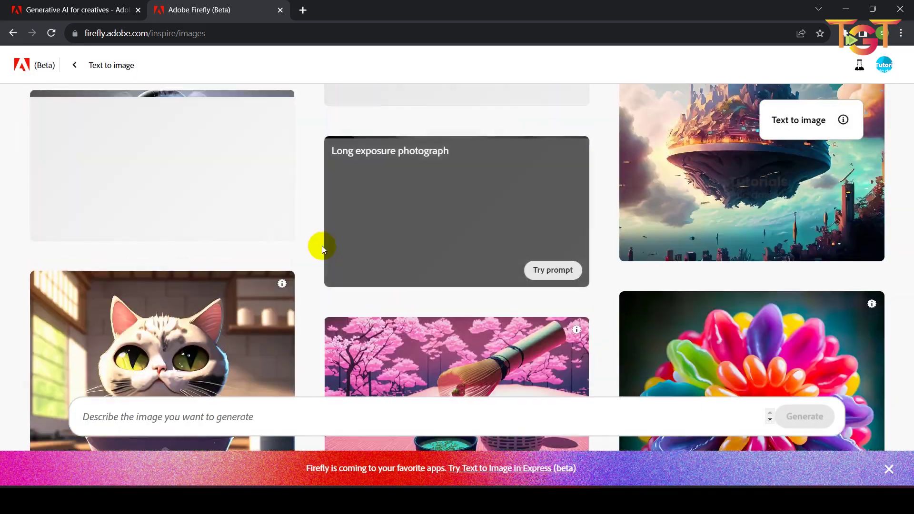
{"action": "scroll", "coordinate": [666, 245], "scroll_direction": "up", "scroll_amount": 4}
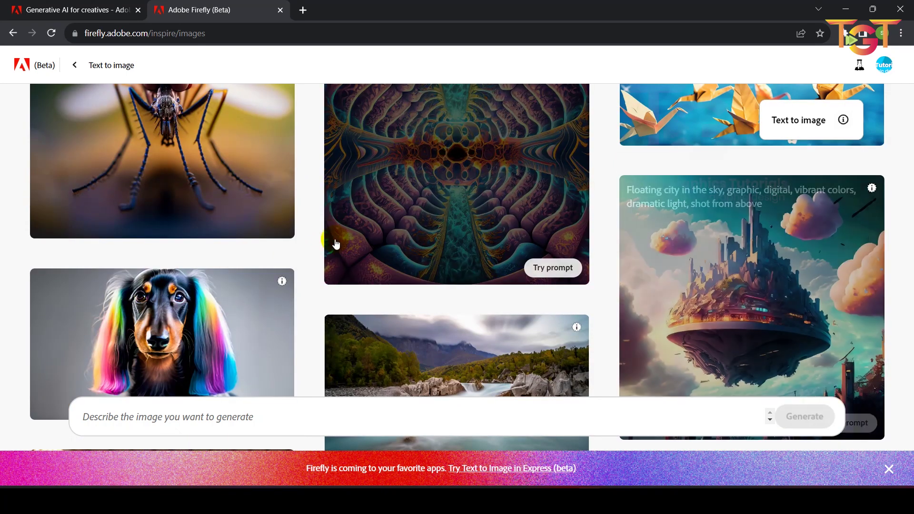
{"action": "scroll", "coordinate": [316, 228], "scroll_direction": "down", "scroll_amount": 3}
{"action": "scroll", "coordinate": [394, 245], "scroll_direction": "down", "scroll_amount": 5}
{"action": "scroll", "coordinate": [500, 234], "scroll_direction": "down", "scroll_amount": 2}
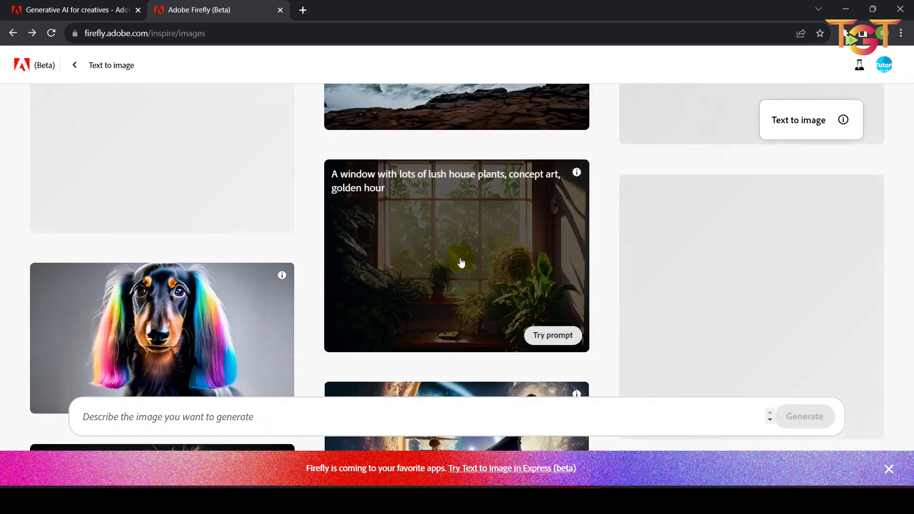
{"action": "scroll", "coordinate": [454, 267], "scroll_direction": "down", "scroll_amount": 2}
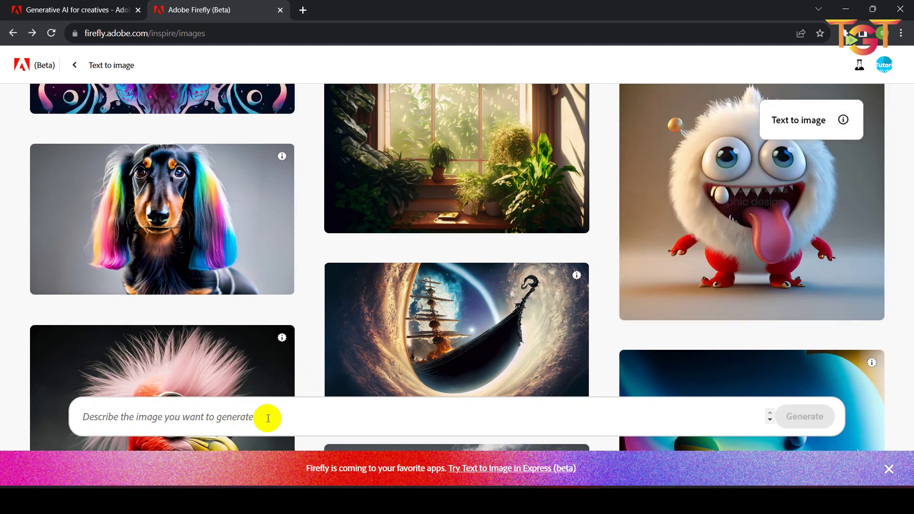
- Enter the ultra high resolution metallic eagle close-up prompt, fix 'metallic', and generate
{"action": "type", "text": "u"}
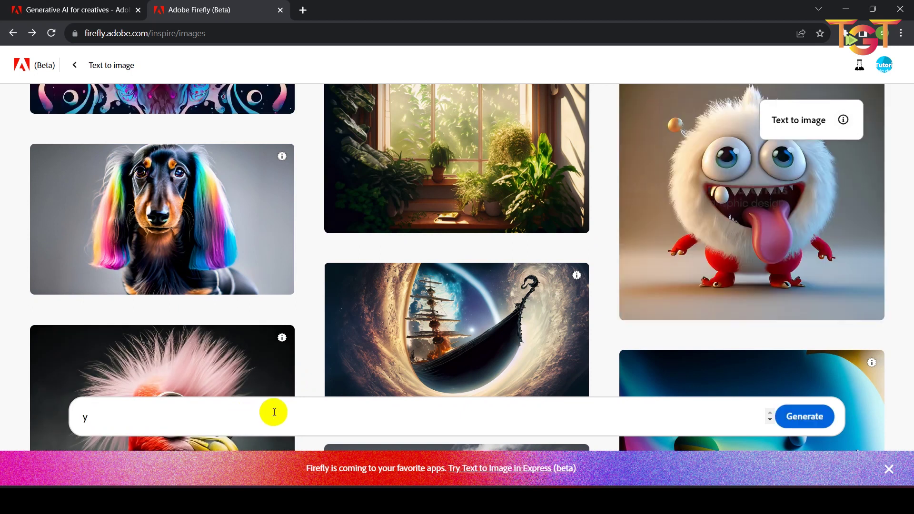
{"action": "type", "text": "ltra high resolution metalic eagle in close up looking into camera"}
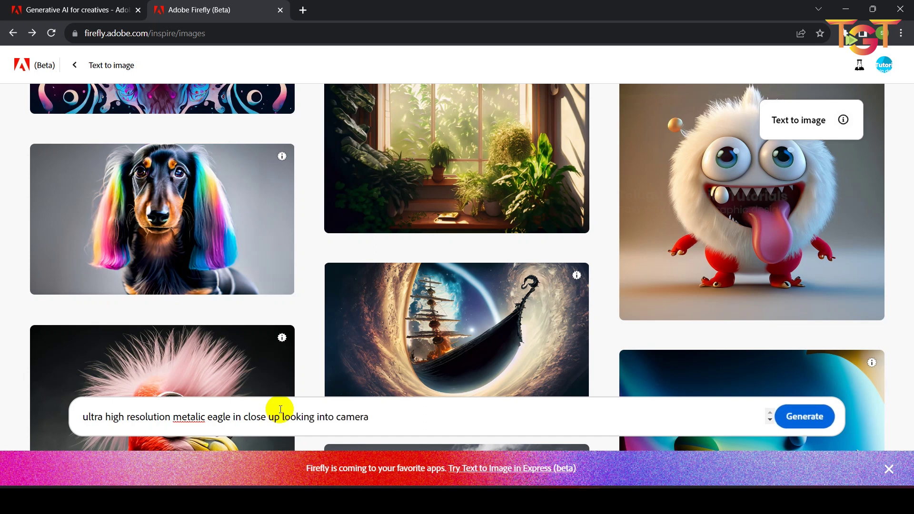
{"action": "type", "text": "l"}
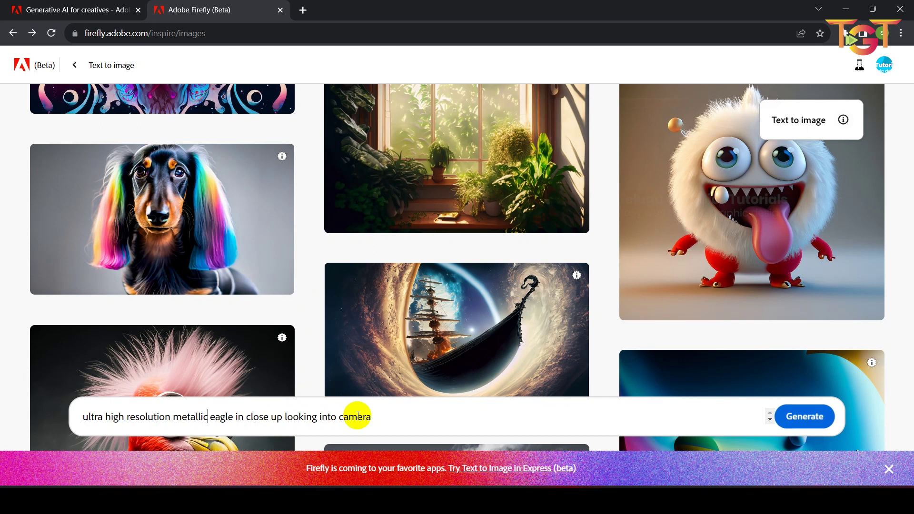
{"action": "left_click", "coordinate": [806, 417]}
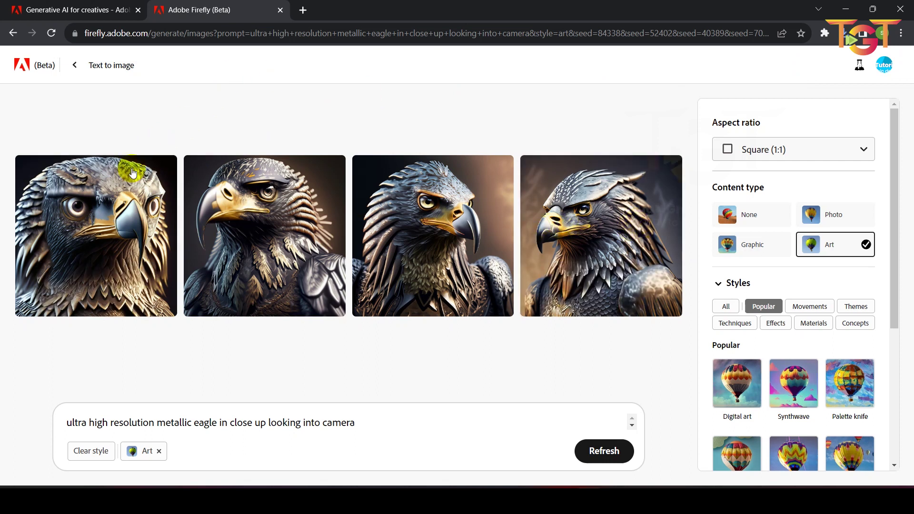
- View the second eagle image enlarged, then close the preview
{"action": "left_click", "coordinate": [288, 200]}
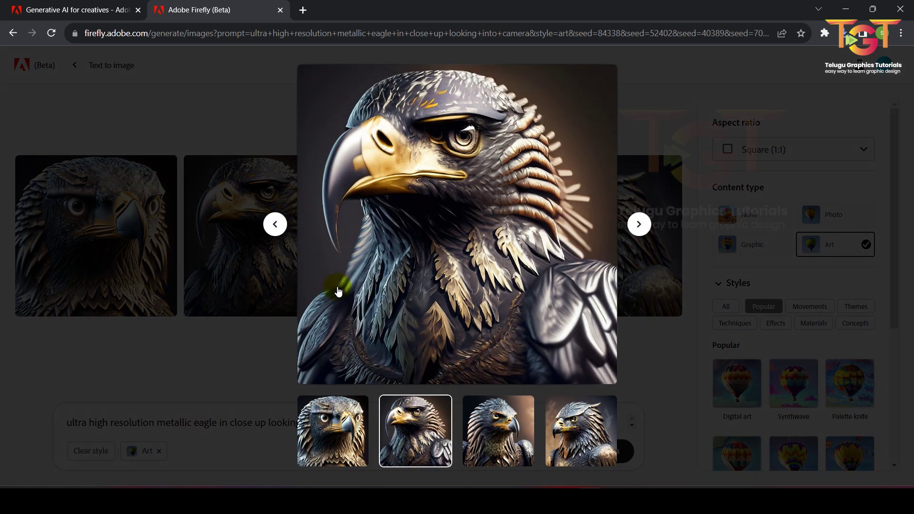
{"action": "mouse_move", "coordinate": [457, 224]}
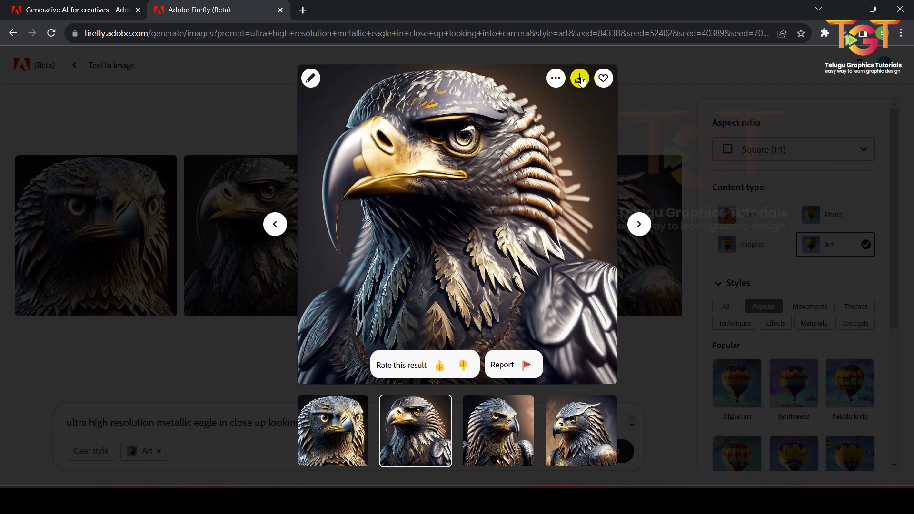
{"action": "left_click", "coordinate": [681, 110]}
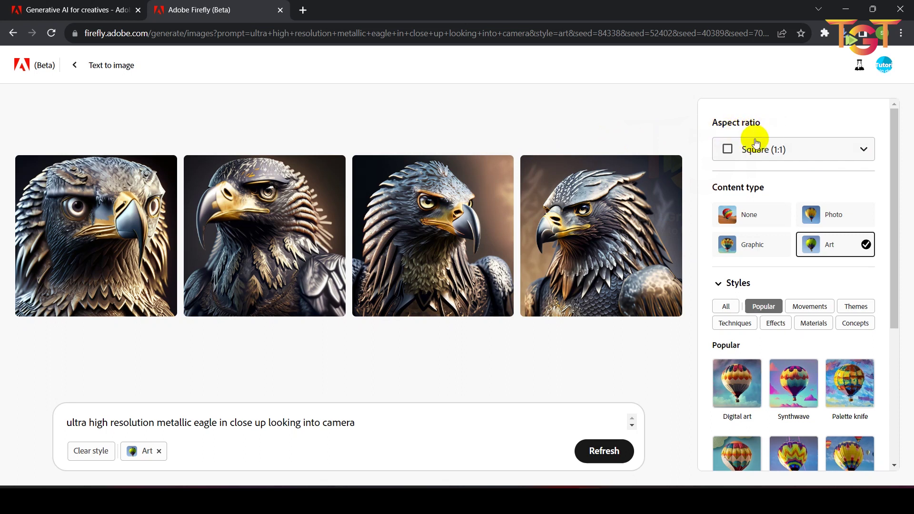
- Set the aspect ratio to Portrait (3:4) and the content type to Photo
{"action": "left_click", "coordinate": [776, 151]}
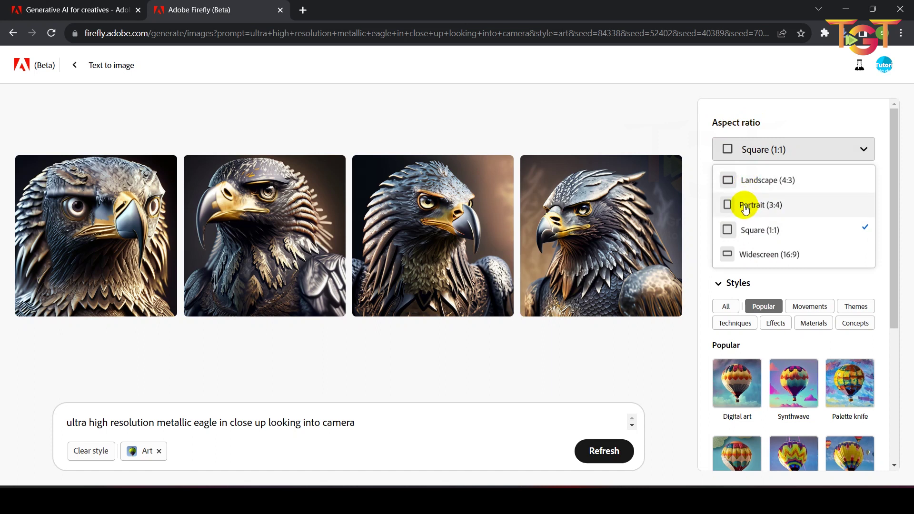
{"action": "left_click", "coordinate": [745, 206]}
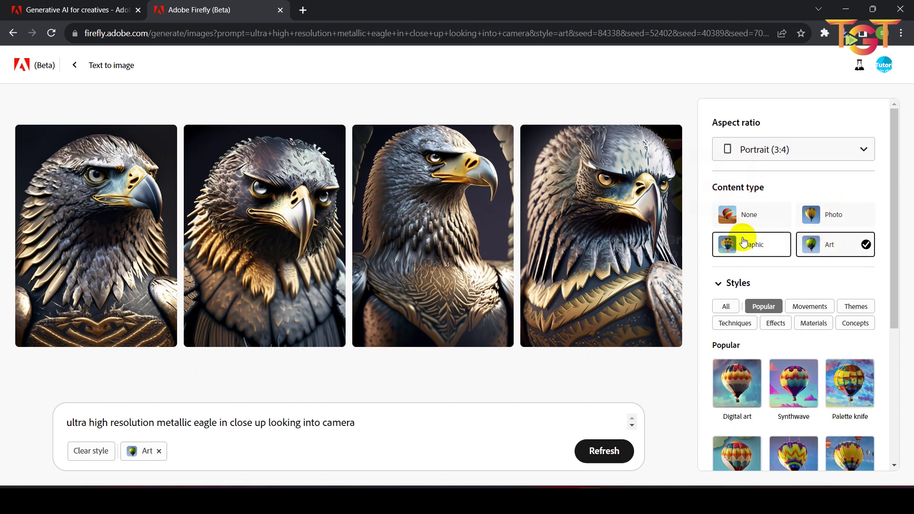
{"action": "left_click", "coordinate": [834, 218]}
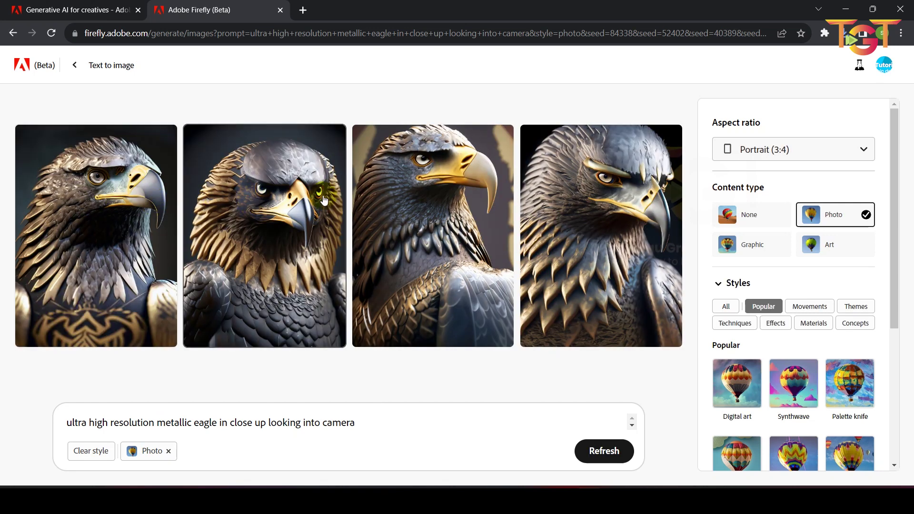
- Cycle the content type through Graphic, Art and Photo, ending on Photo
{"action": "left_click", "coordinate": [752, 249]}
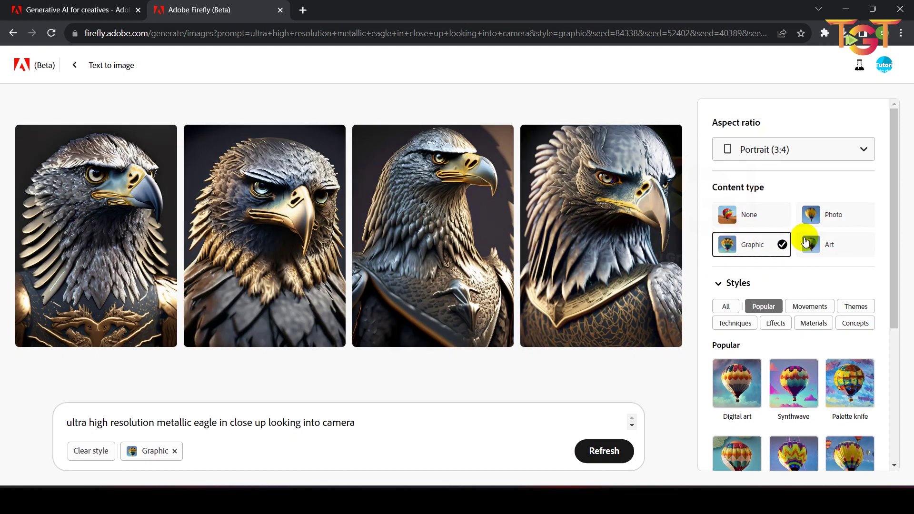
{"action": "left_click", "coordinate": [816, 247]}
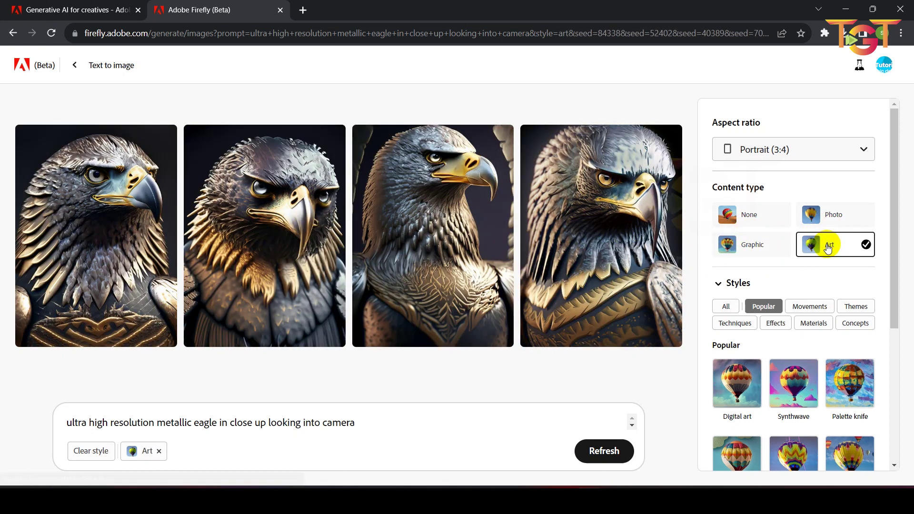
{"action": "left_click", "coordinate": [829, 214]}
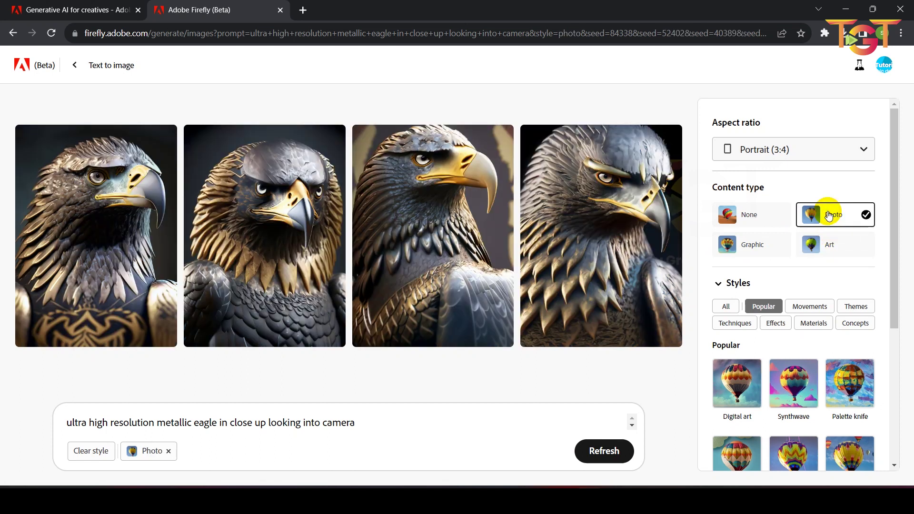
{"action": "left_click", "coordinate": [840, 251]}
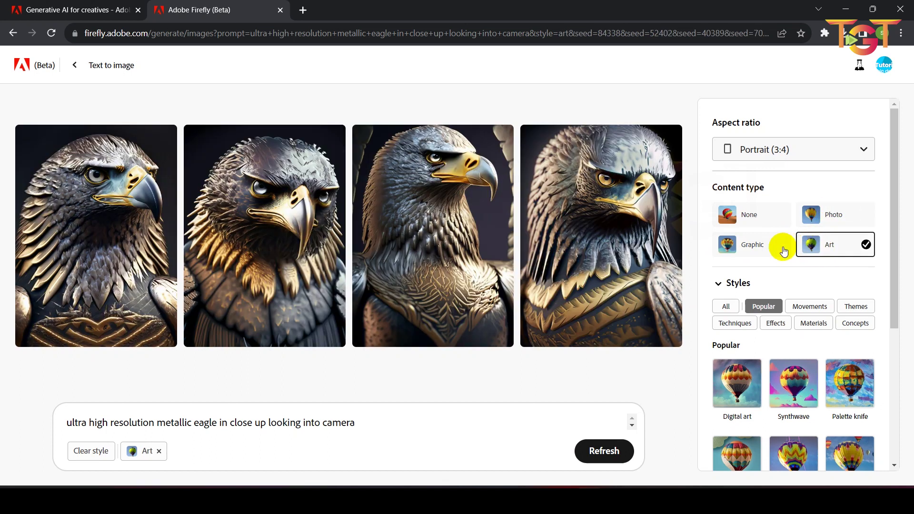
{"action": "left_click", "coordinate": [781, 246]}
{"action": "left_click", "coordinate": [856, 248]}
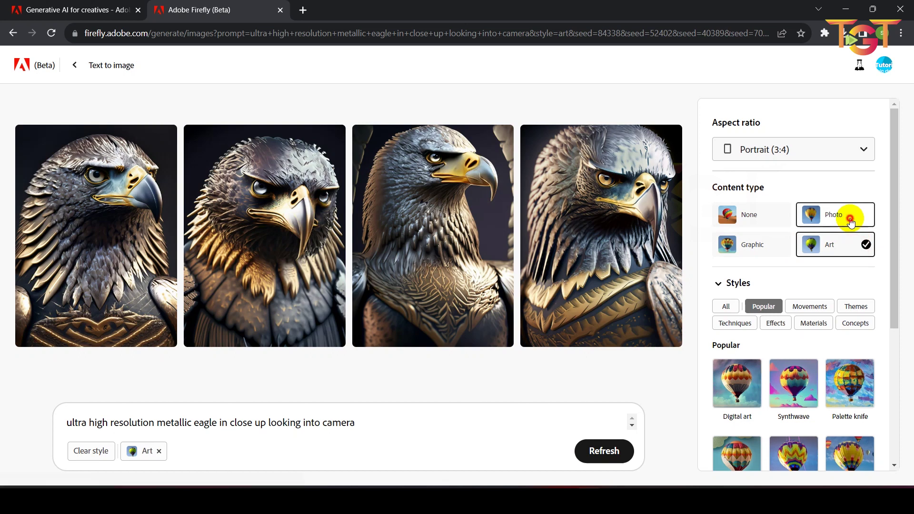
{"action": "left_click", "coordinate": [848, 215]}
{"action": "left_click", "coordinate": [848, 243]}
{"action": "left_click", "coordinate": [783, 245]}
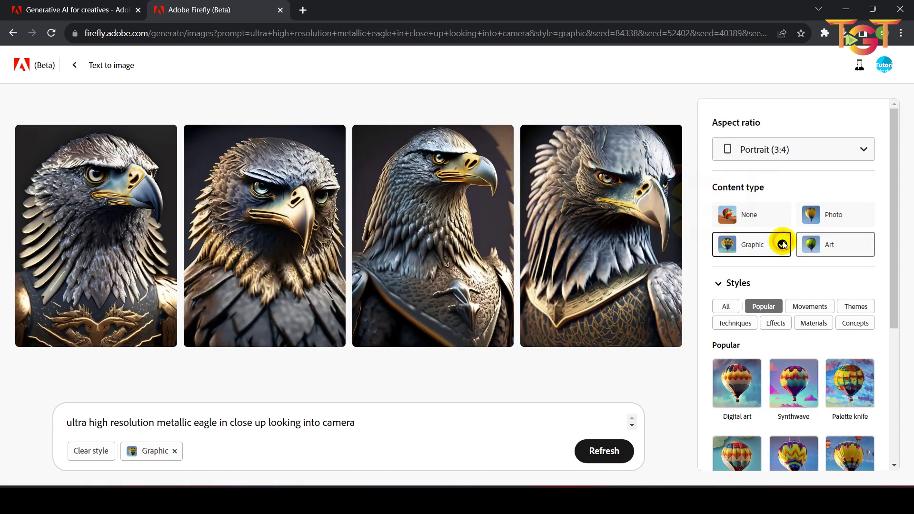
{"action": "left_click", "coordinate": [838, 246]}
{"action": "left_click", "coordinate": [837, 223]}
{"action": "left_click", "coordinate": [828, 242]}
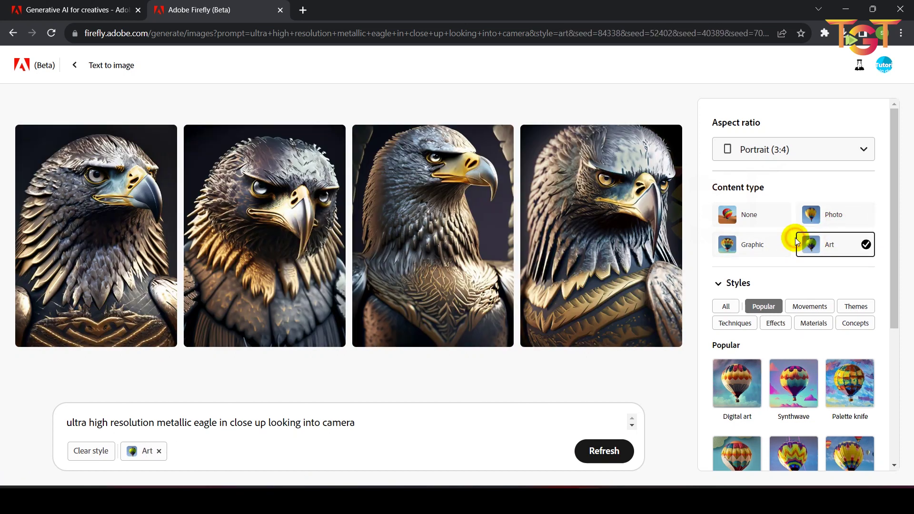
{"action": "left_click", "coordinate": [787, 246]}
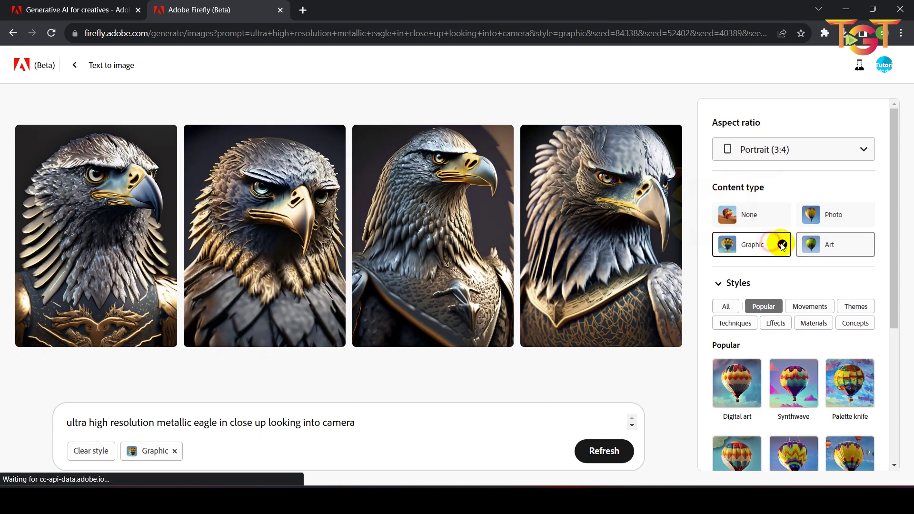
{"action": "left_click", "coordinate": [826, 217]}
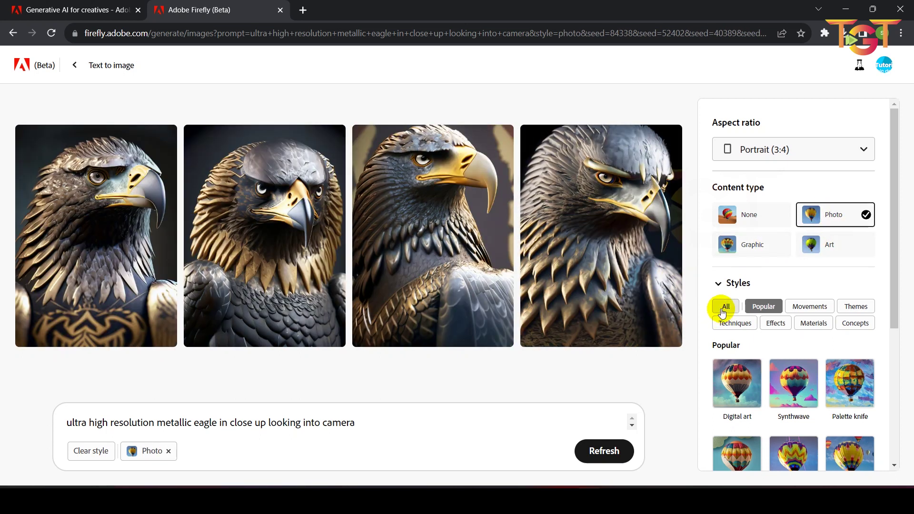
- Browse the Effects style options
{"action": "left_click", "coordinate": [776, 323]}
{"action": "scroll", "coordinate": [731, 216], "scroll_direction": "down", "scroll_amount": 1}
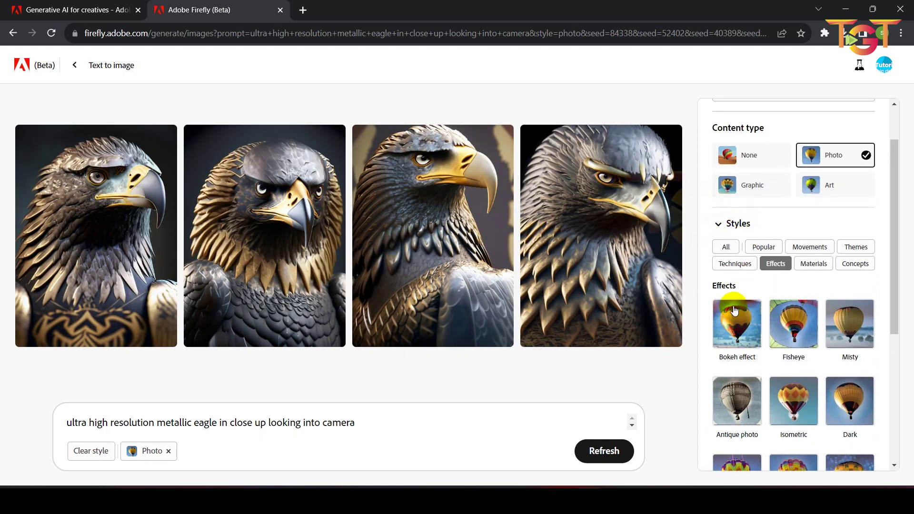
{"action": "scroll", "coordinate": [856, 372], "scroll_direction": "down", "scroll_amount": 2}
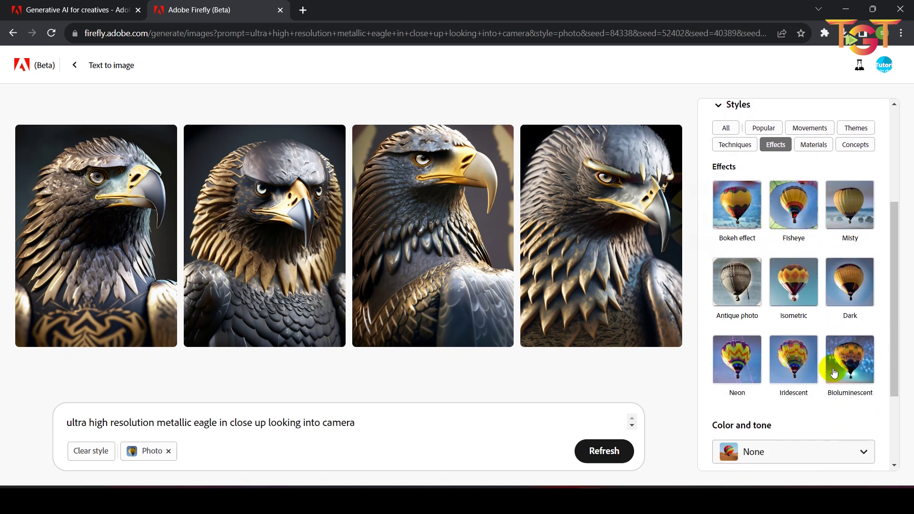
{"action": "scroll", "coordinate": [819, 364], "scroll_direction": "up", "scroll_amount": 1}
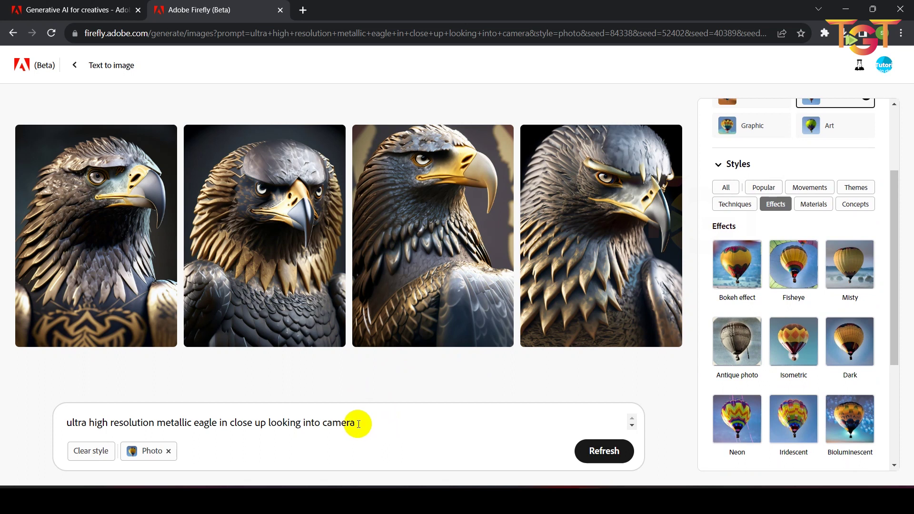
- Replace 'metallic eagle' with 'dragon' in the prompt and generate
{"action": "left_click_drag", "start_coordinate": [157, 422], "coordinate": [219, 425]}
{"action": "type", "text": "dragon"}
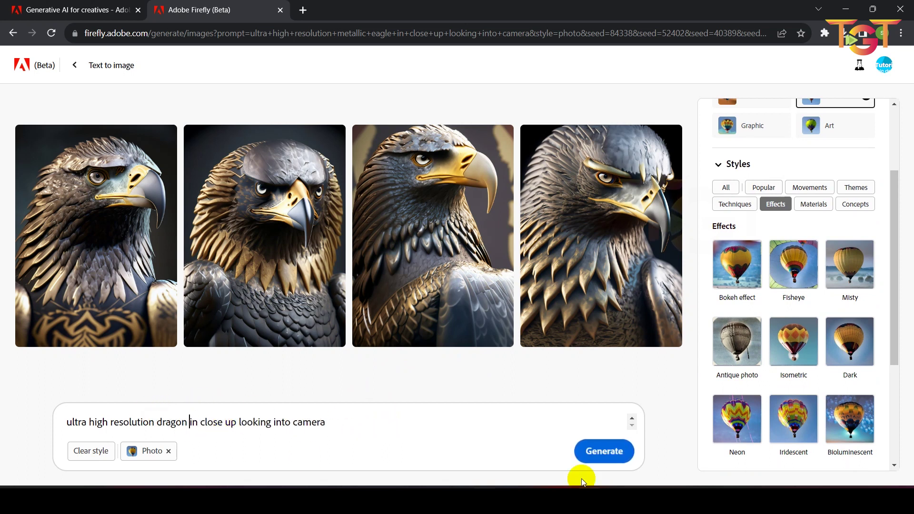
{"action": "left_click", "coordinate": [605, 453]}
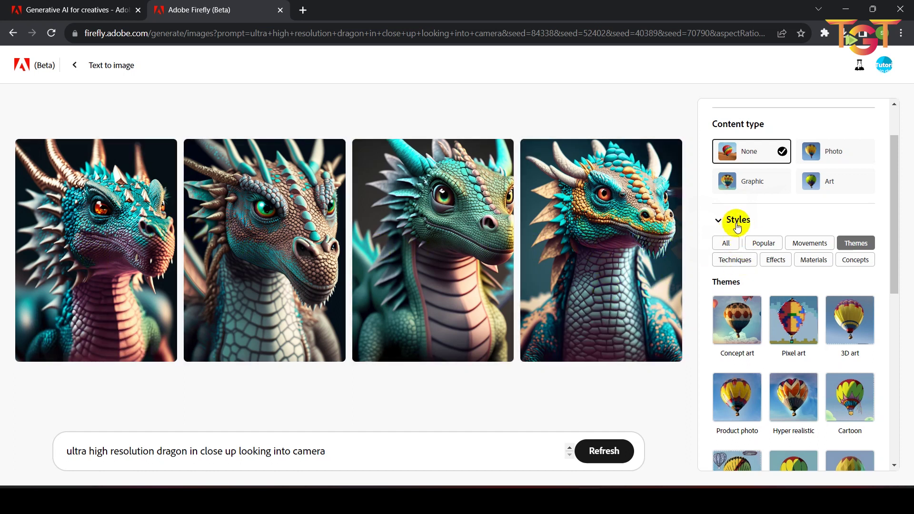
- Apply the Pixel art theme, regenerate the dragons, and preview the third one enlarged
{"action": "scroll", "coordinate": [745, 295], "scroll_direction": "down", "scroll_amount": 1}
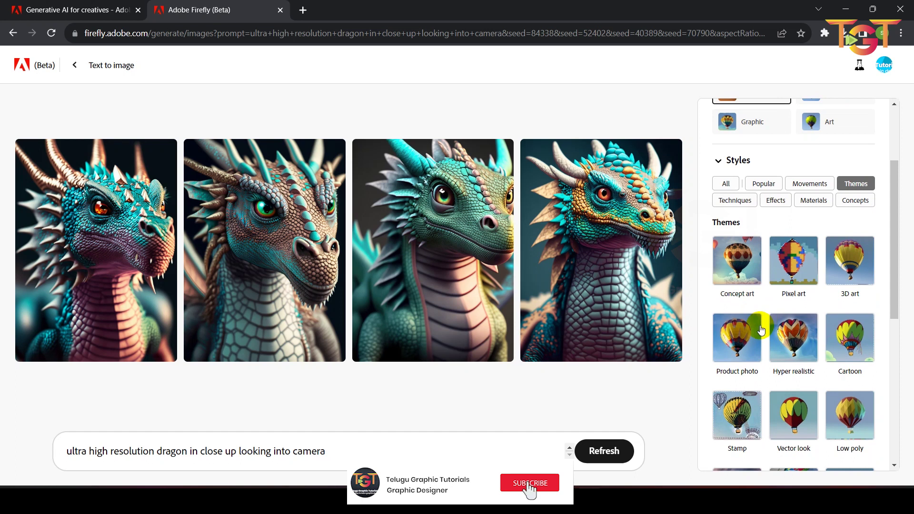
{"action": "scroll", "coordinate": [819, 293], "scroll_direction": "down", "scroll_amount": 1}
{"action": "scroll", "coordinate": [786, 266], "scroll_direction": "up", "scroll_amount": 2}
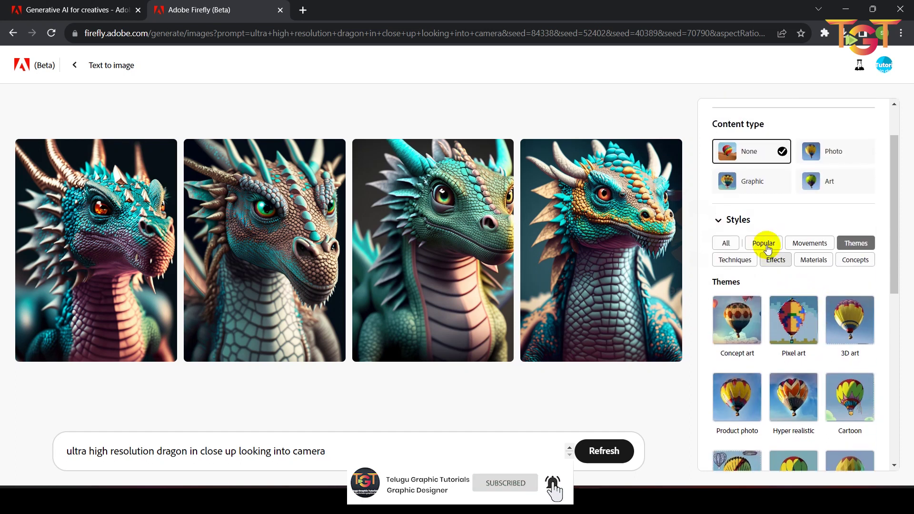
{"action": "scroll", "coordinate": [771, 308], "scroll_direction": "down", "scroll_amount": 1}
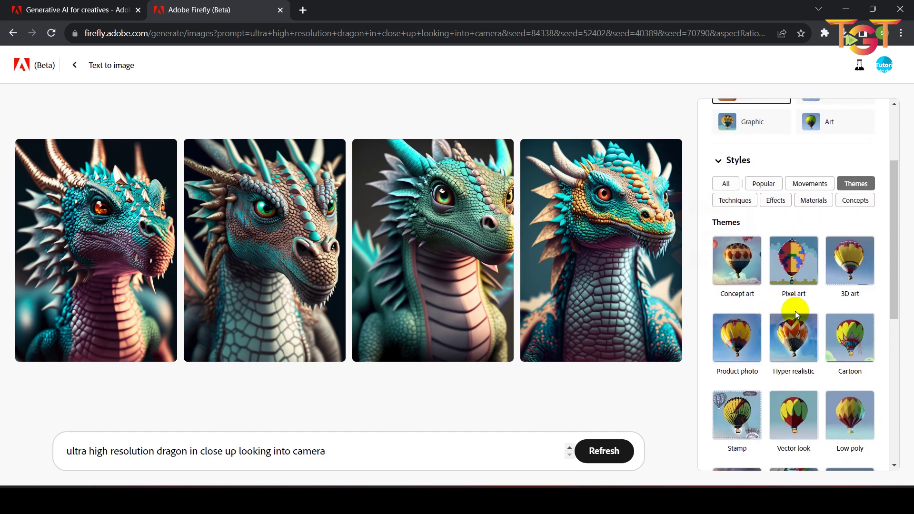
{"action": "left_click", "coordinate": [792, 265]}
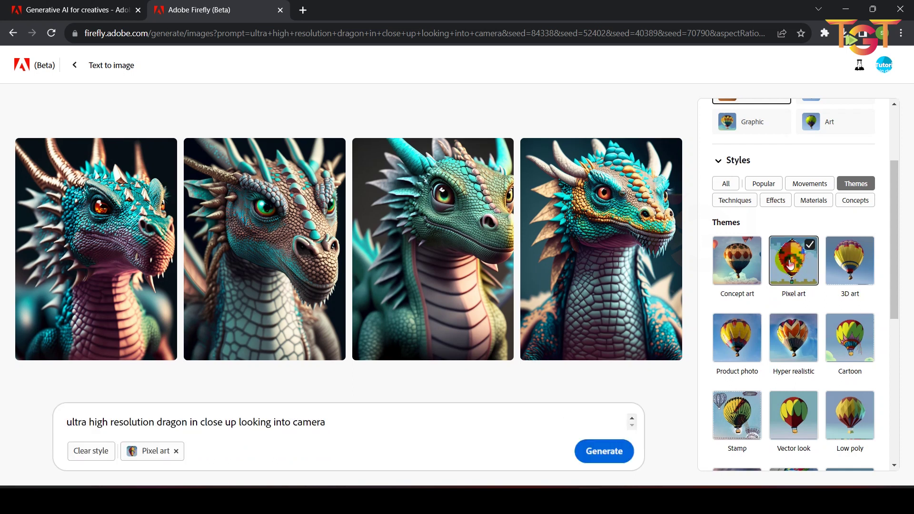
{"action": "left_click", "coordinate": [604, 450]}
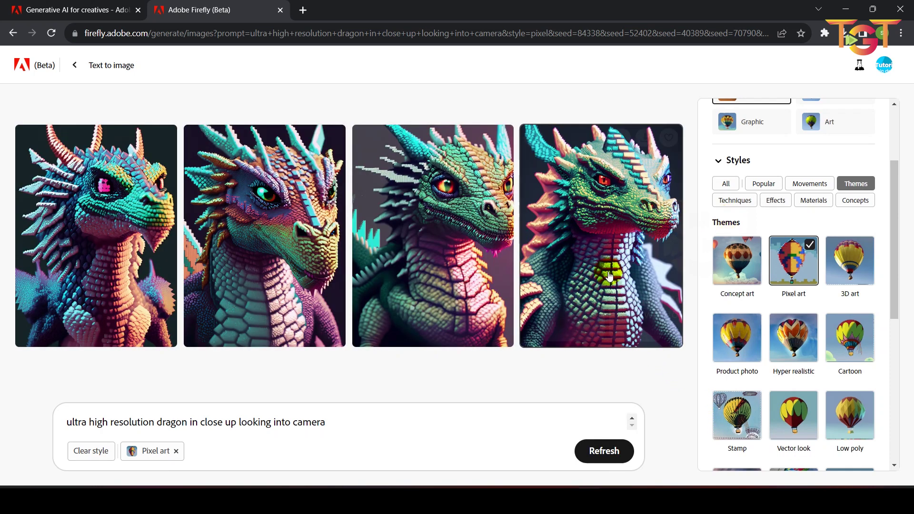
{"action": "mouse_move", "coordinate": [432, 236]}
{"action": "left_click", "coordinate": [415, 182]}
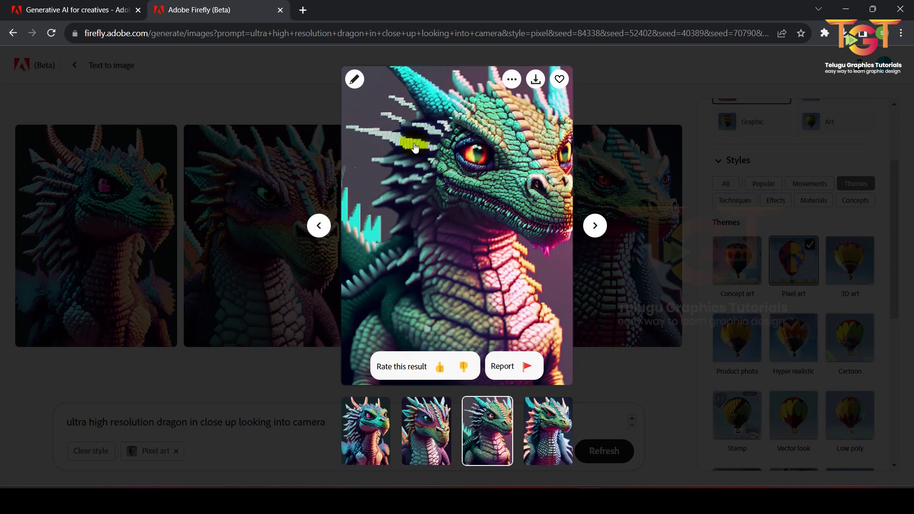
{"action": "left_click", "coordinate": [613, 155]}
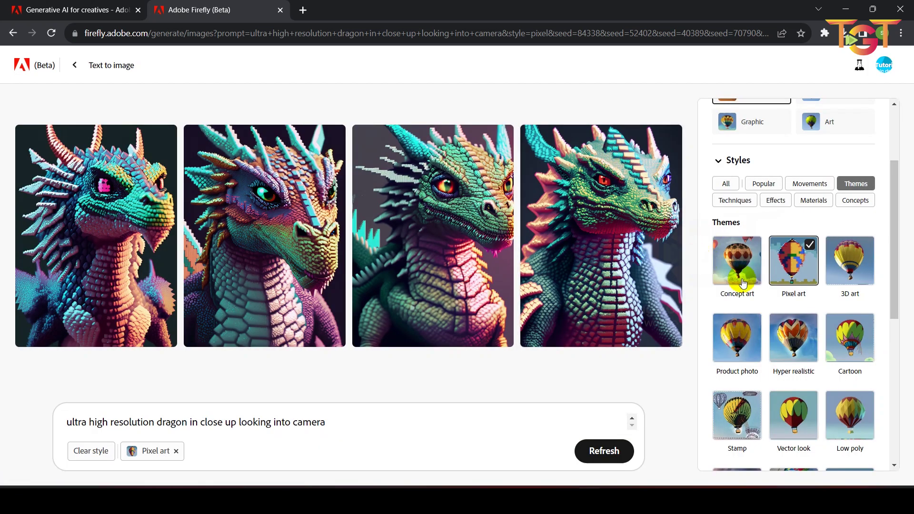
- Swap the Pixel art style for Cartoon and regenerate the dragons
{"action": "scroll", "coordinate": [819, 340], "scroll_direction": "down", "scroll_amount": 1}
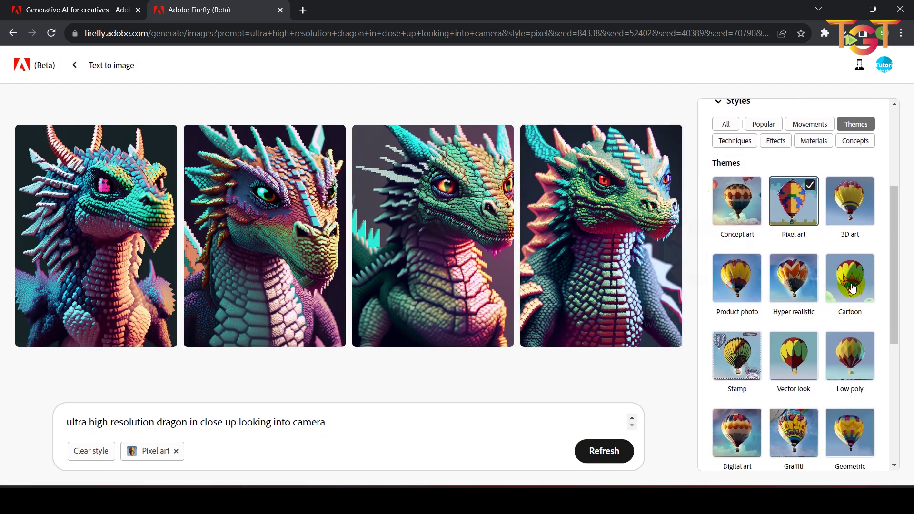
{"action": "left_click", "coordinate": [847, 287]}
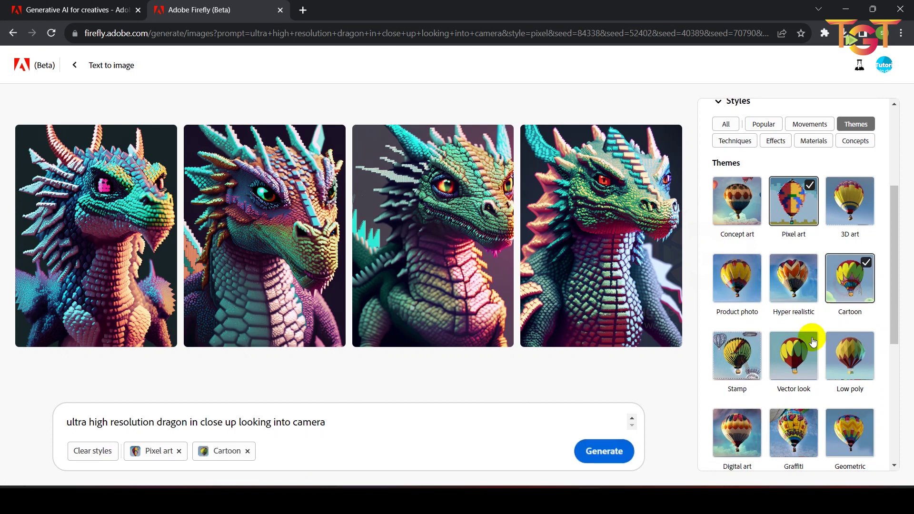
{"action": "left_click", "coordinate": [178, 452]}
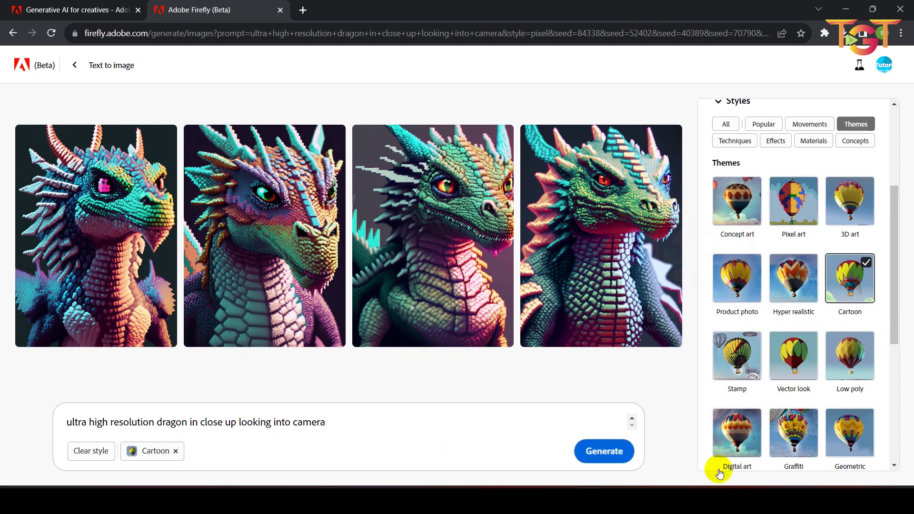
{"action": "left_click", "coordinate": [610, 455]}
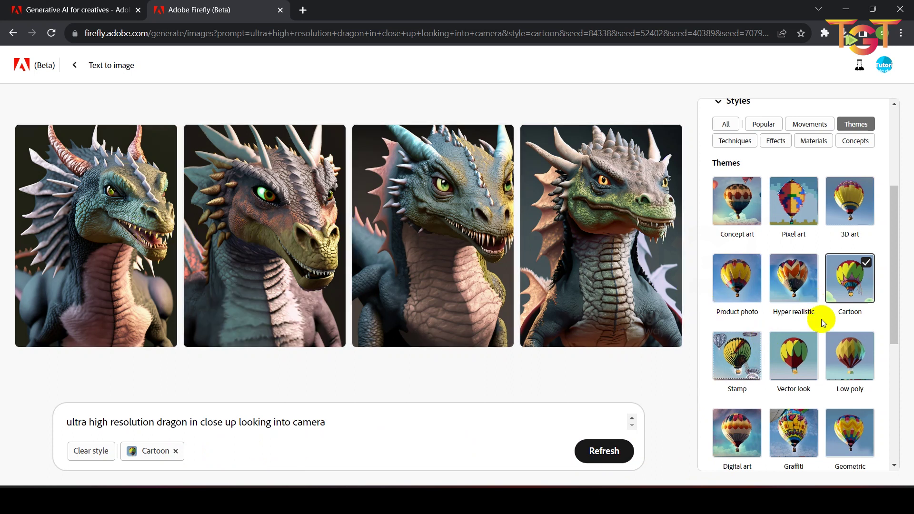
- Remove Vector look, generate with only Palette knife, and scroll to Color and tone
{"action": "scroll", "coordinate": [802, 357], "scroll_direction": "down", "scroll_amount": 1}
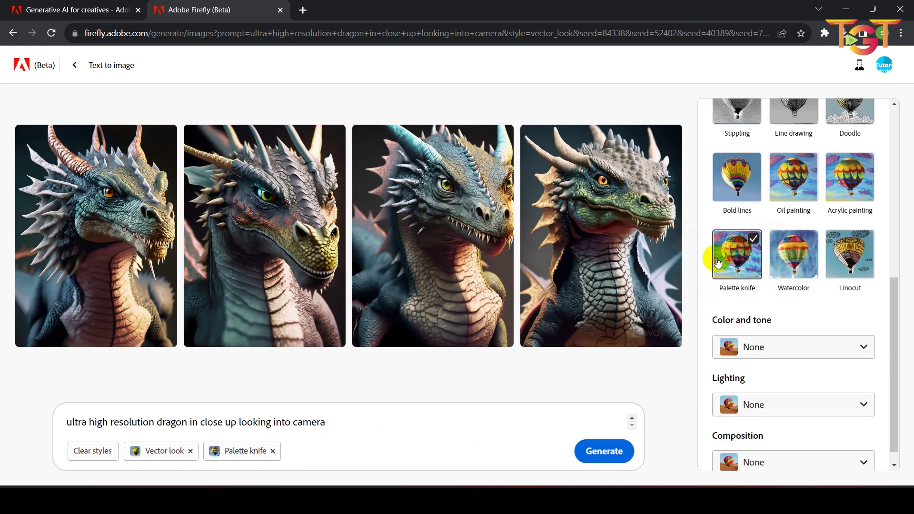
{"action": "left_click", "coordinate": [189, 451]}
{"action": "left_click", "coordinate": [609, 455]}
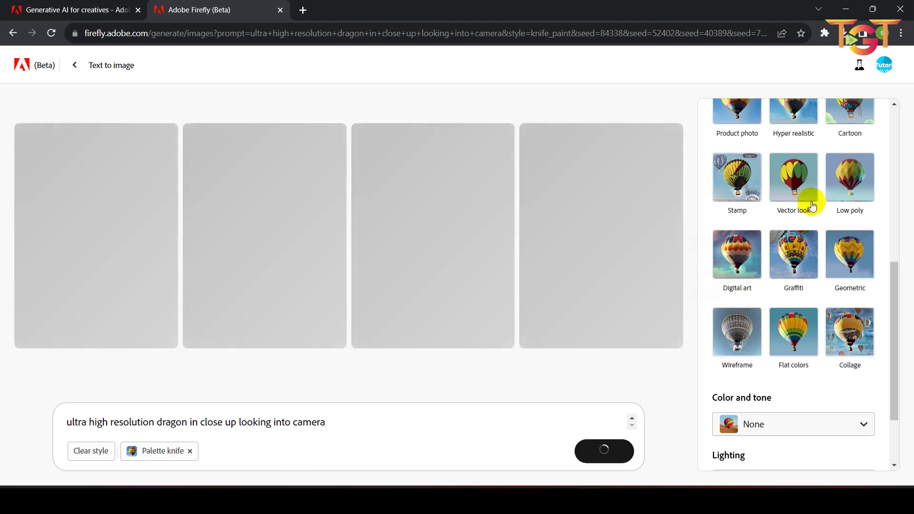
{"action": "scroll", "coordinate": [800, 196], "scroll_direction": "up", "scroll_amount": 1}
{"action": "scroll", "coordinate": [809, 227], "scroll_direction": "up", "scroll_amount": 2}
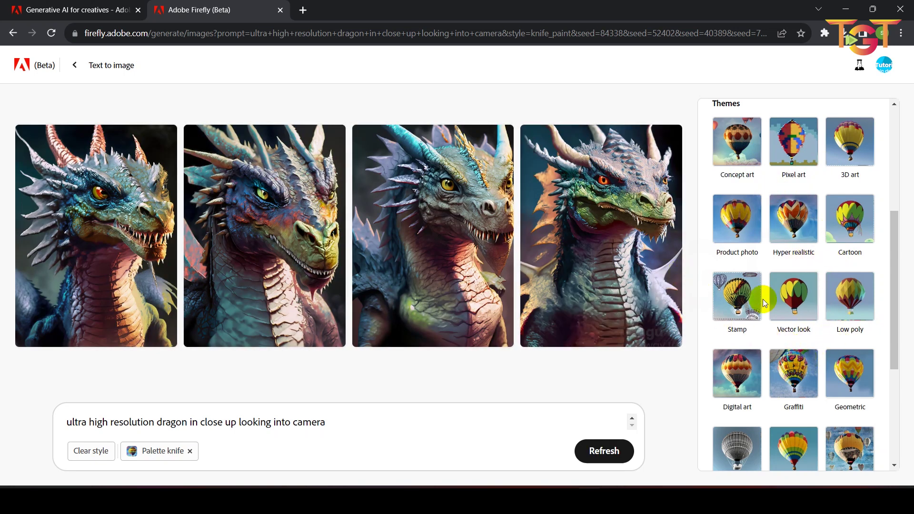
{"action": "scroll", "coordinate": [781, 304], "scroll_direction": "down", "scroll_amount": 3}
{"action": "scroll", "coordinate": [738, 267], "scroll_direction": "up", "scroll_amount": 1}
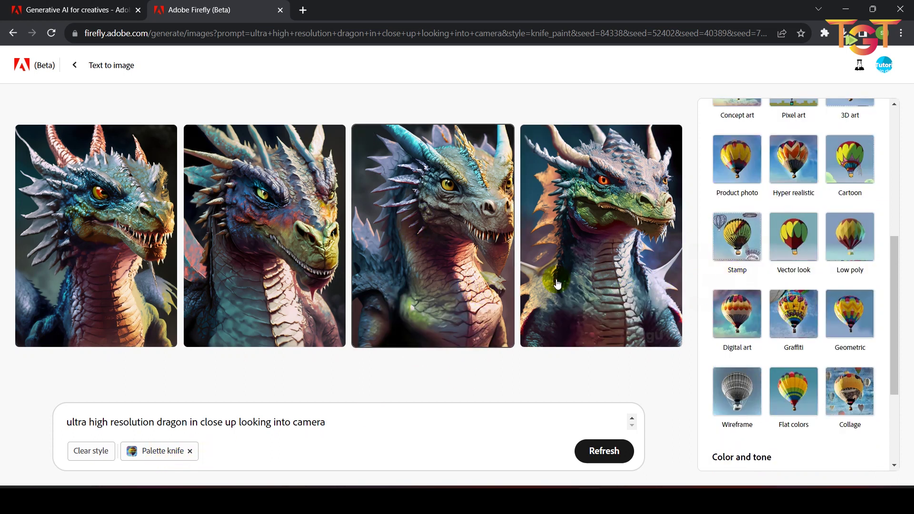
{"action": "scroll", "coordinate": [783, 343], "scroll_direction": "down", "scroll_amount": 1}
{"action": "scroll", "coordinate": [776, 337], "scroll_direction": "down", "scroll_amount": 1}
{"action": "scroll", "coordinate": [762, 323], "scroll_direction": "down", "scroll_amount": 1}
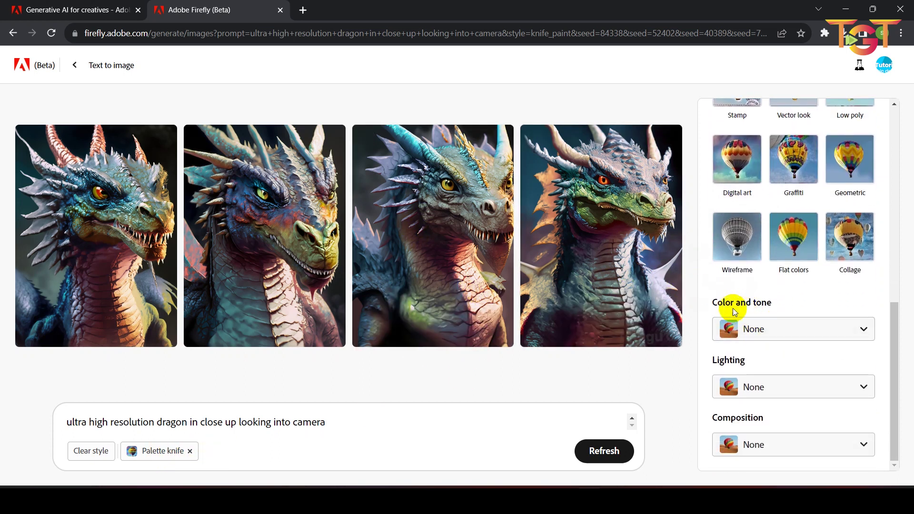
- Add Vibrant color under Color and tone and regenerate the dragons
{"action": "left_click", "coordinate": [829, 330]}
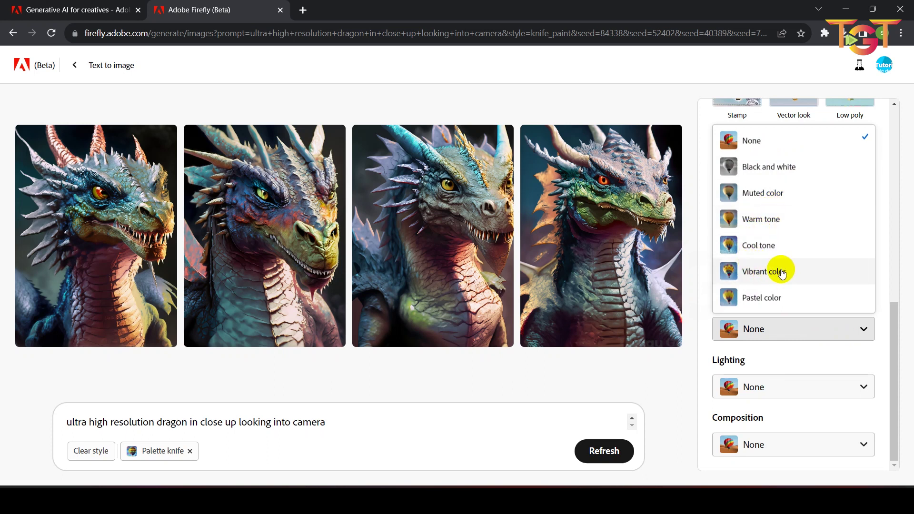
{"action": "left_click", "coordinate": [759, 273]}
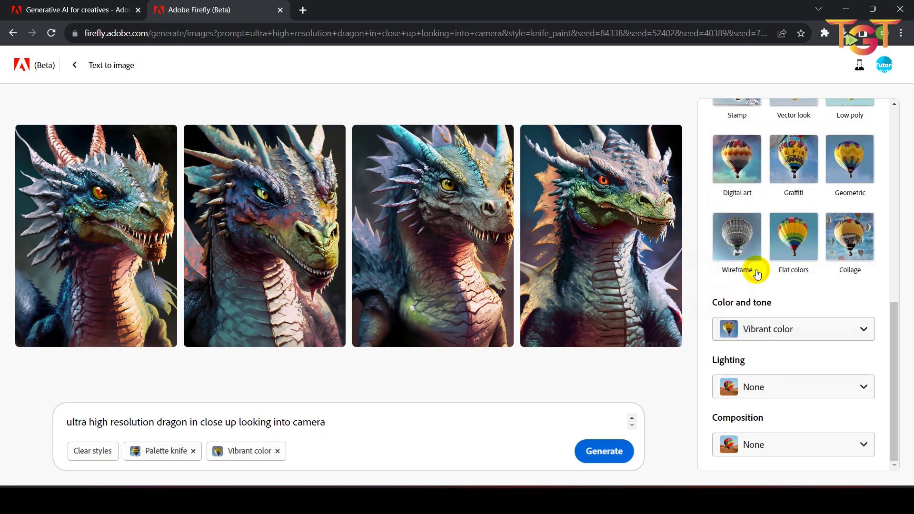
{"action": "left_click", "coordinate": [584, 453]}
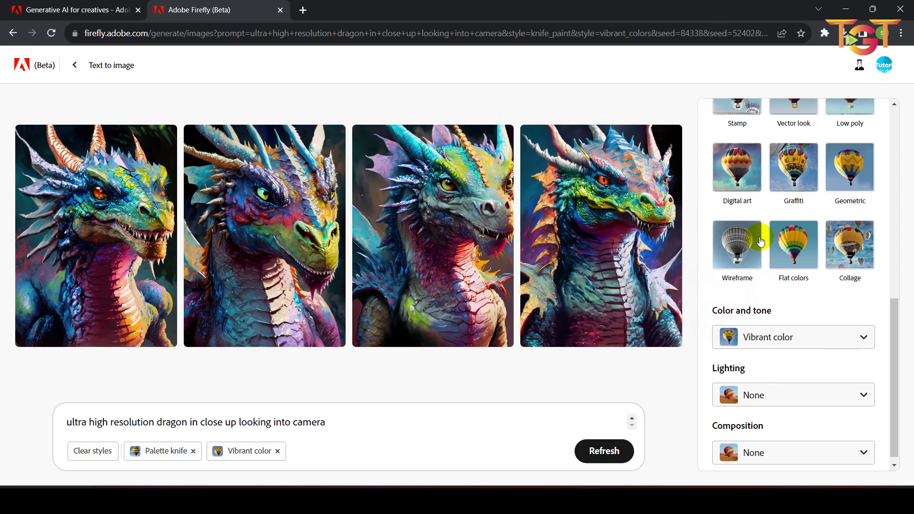
- Add Golden hour lighting and regenerate the four dragon close-ups
{"action": "left_click", "coordinate": [808, 381]}
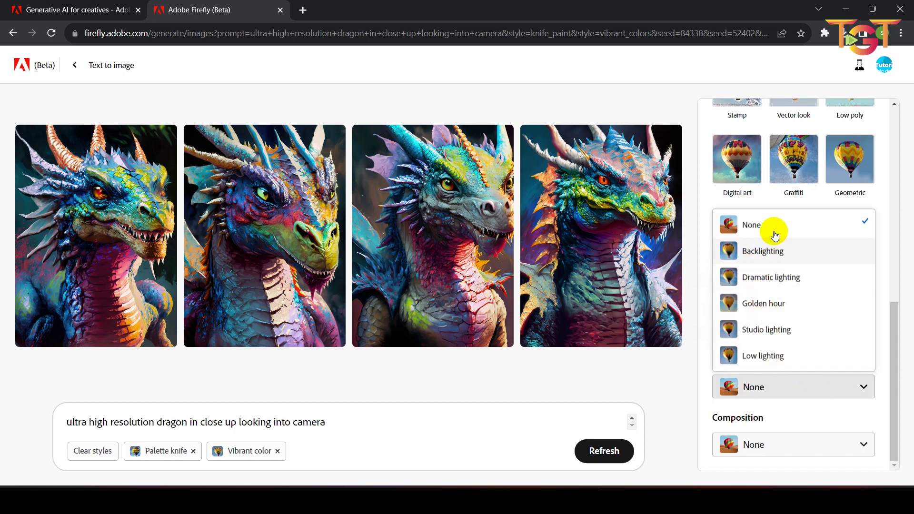
{"action": "left_click", "coordinate": [764, 307]}
{"action": "left_click", "coordinate": [612, 448]}
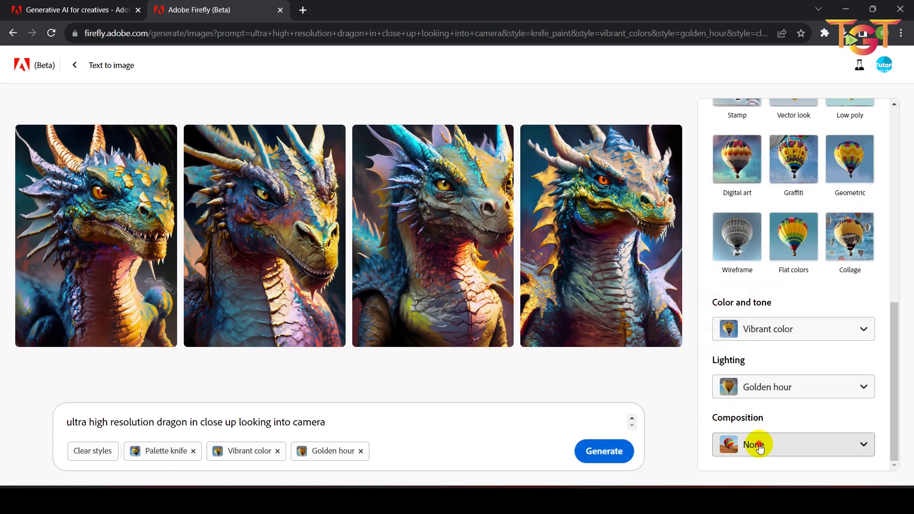
{"action": "left_click", "coordinate": [759, 441]}
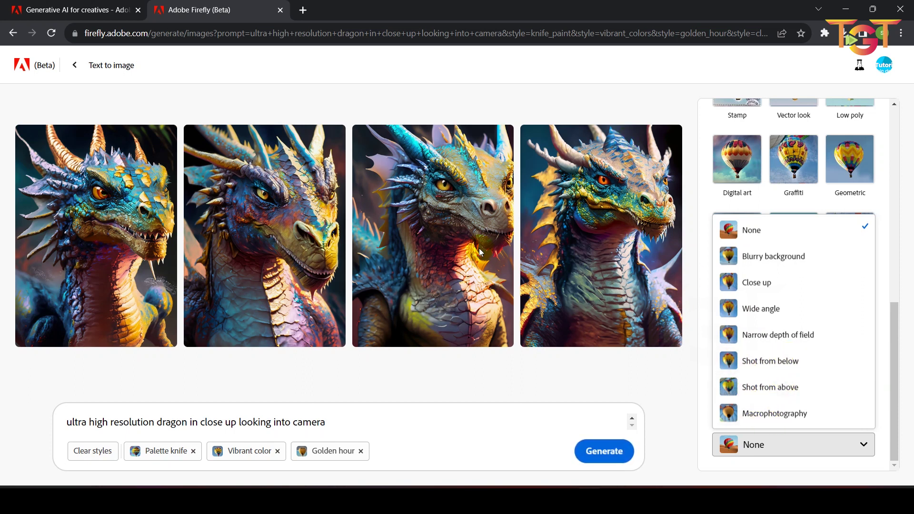
- Leave Composition unchanged and regenerate the dragons with the Photo content type
{"action": "left_click", "coordinate": [710, 454]}
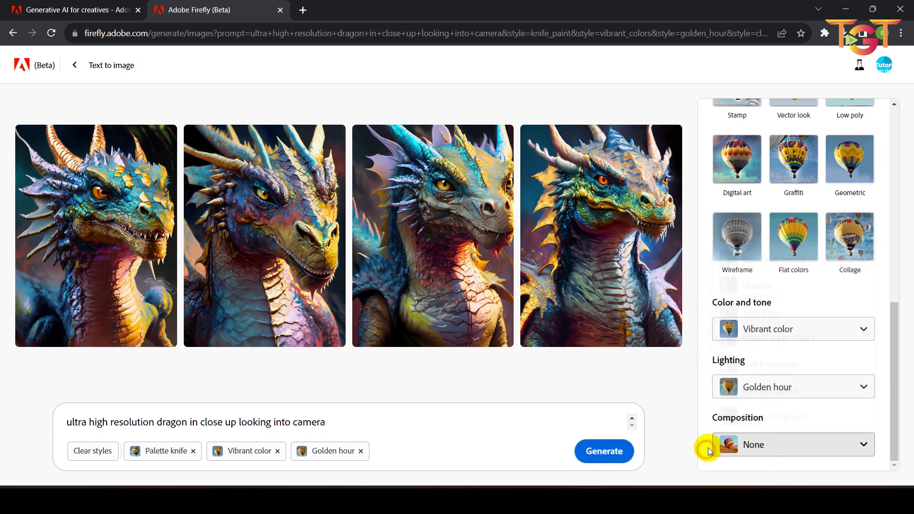
{"action": "scroll", "coordinate": [738, 310], "scroll_direction": "up", "scroll_amount": 5}
{"action": "scroll", "coordinate": [738, 281], "scroll_direction": "up", "scroll_amount": 5}
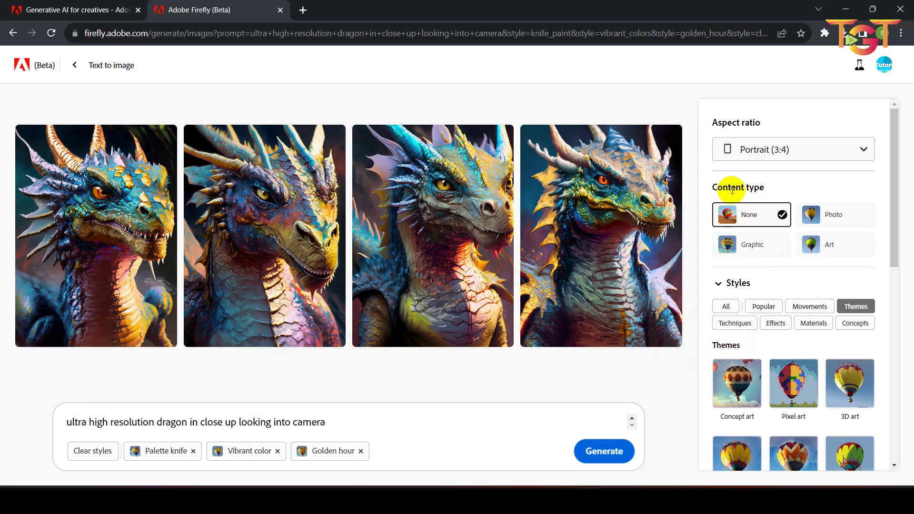
{"action": "left_click", "coordinate": [836, 215]}
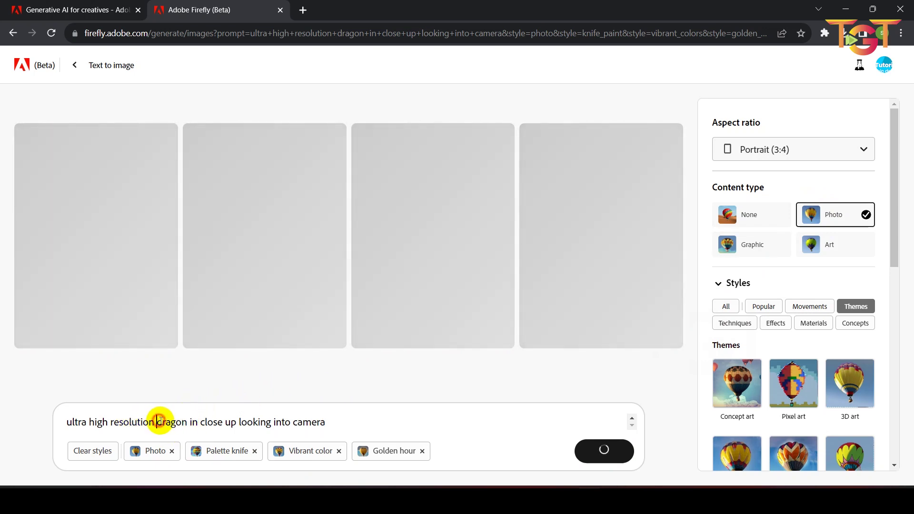
{"action": "double_click", "coordinate": [178, 422]}
- Change the prompt subject to 'golden cat' and remove the Palette knife, Vibrant color and Golden hour styles
{"action": "type", "text": "golden cat"}
{"action": "left_click", "coordinate": [188, 424]}
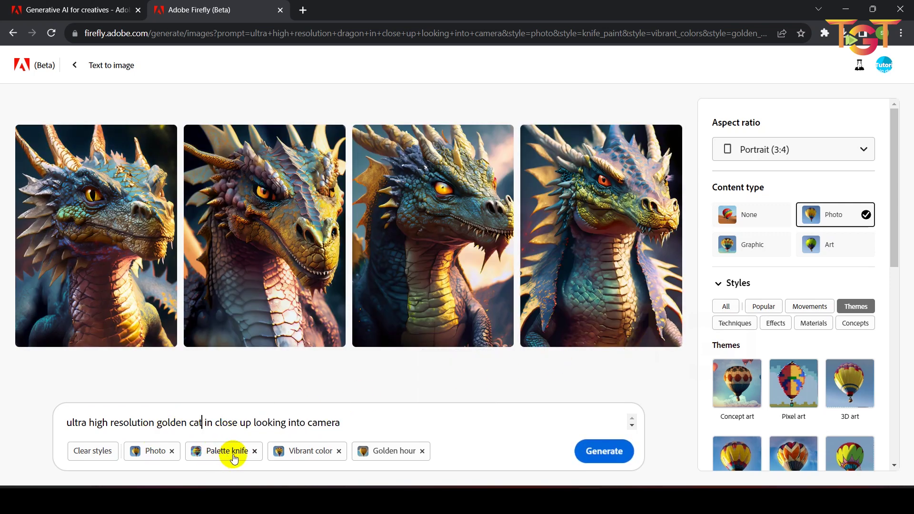
{"action": "left_click", "coordinate": [253, 451]}
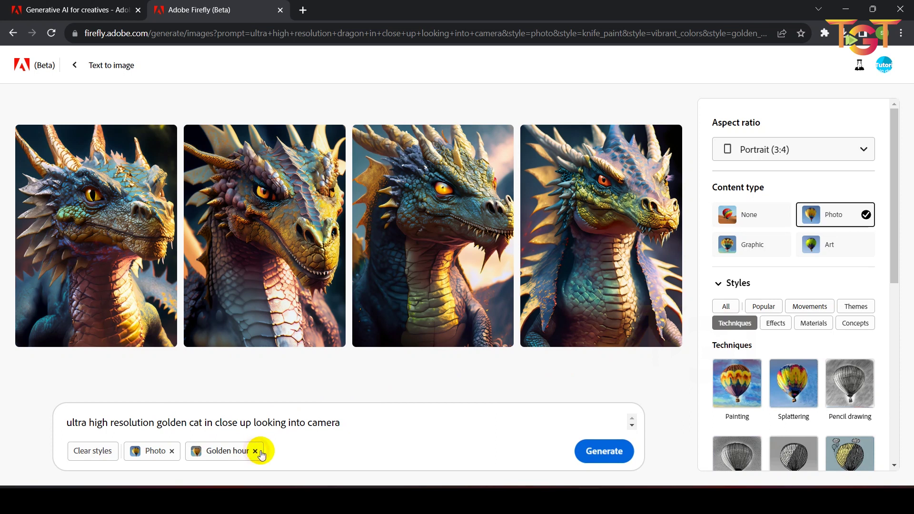
{"action": "left_click", "coordinate": [256, 451]}
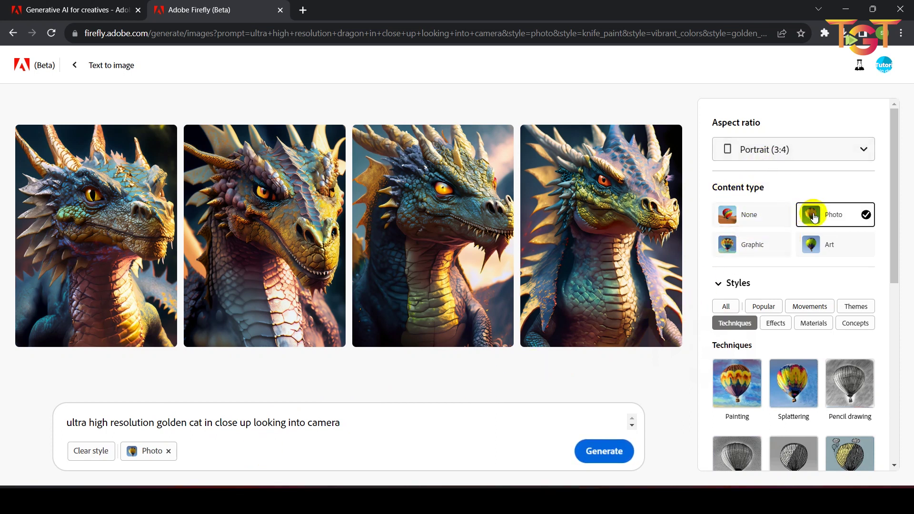
- Add the 3D art theme style
{"action": "scroll", "coordinate": [762, 319], "scroll_direction": "down", "scroll_amount": 3}
{"action": "scroll", "coordinate": [765, 327], "scroll_direction": "down", "scroll_amount": 2}
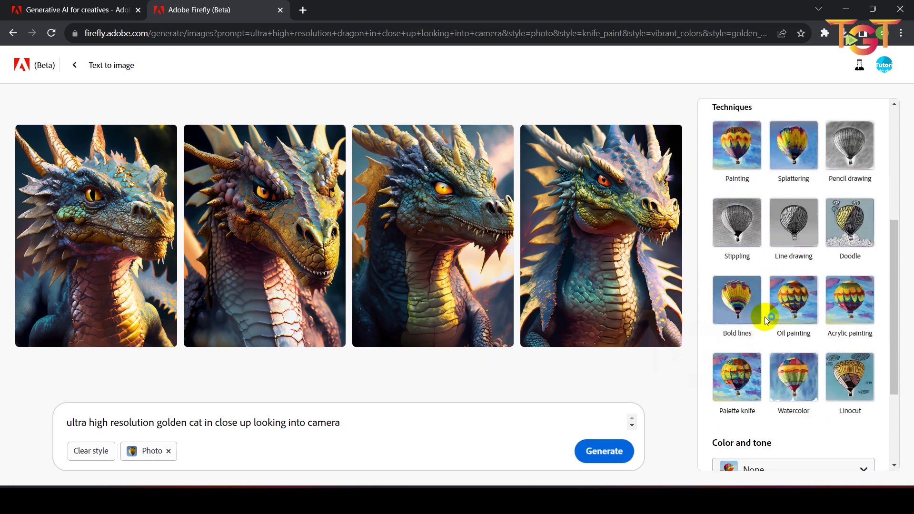
{"action": "scroll", "coordinate": [764, 285], "scroll_direction": "up", "scroll_amount": 1}
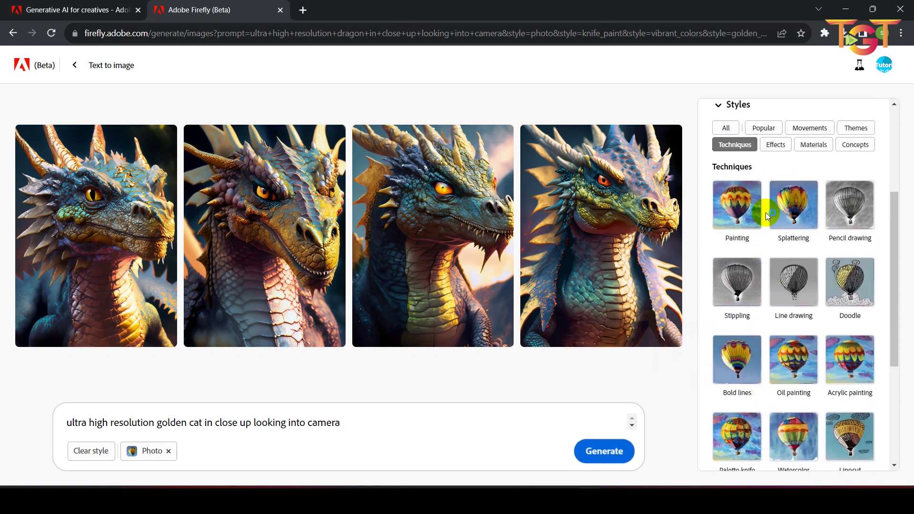
{"action": "left_click", "coordinate": [763, 128]}
{"action": "scroll", "coordinate": [799, 256], "scroll_direction": "up", "scroll_amount": 3}
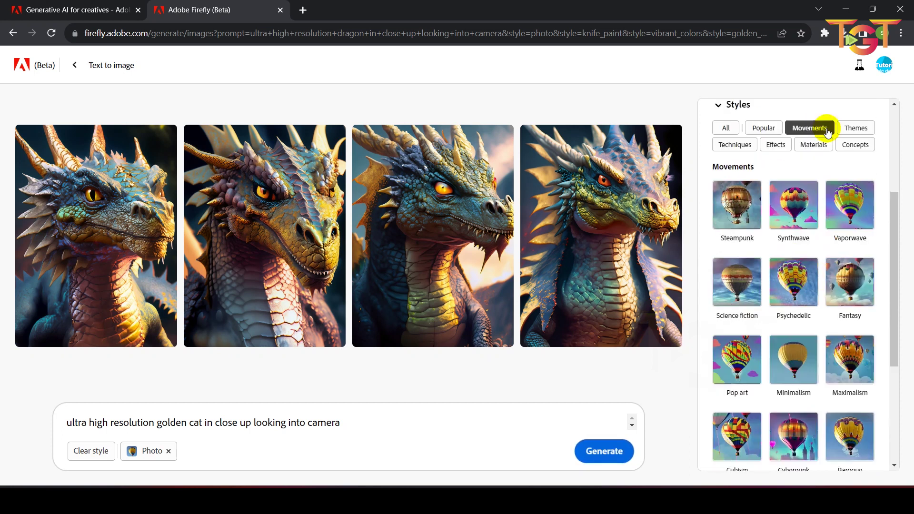
{"action": "left_click", "coordinate": [856, 127]}
{"action": "left_click", "coordinate": [850, 204]}
- Apply Vibrant color, Dramatic lighting and Close up composition styles
{"action": "scroll", "coordinate": [743, 333], "scroll_direction": "down", "scroll_amount": 1}
{"action": "scroll", "coordinate": [757, 295], "scroll_direction": "up", "scroll_amount": 1}
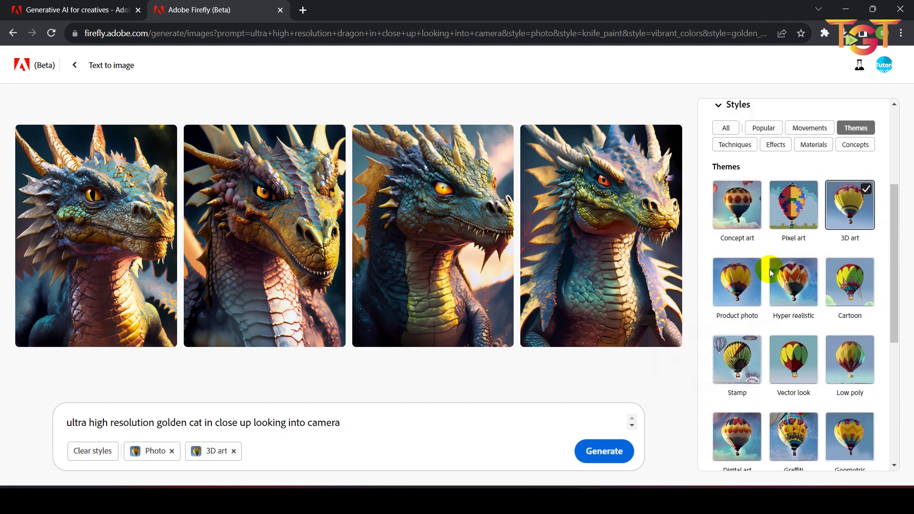
{"action": "scroll", "coordinate": [776, 276], "scroll_direction": "up", "scroll_amount": 4}
{"action": "scroll", "coordinate": [781, 282], "scroll_direction": "down", "scroll_amount": 1}
{"action": "scroll", "coordinate": [743, 304], "scroll_direction": "down", "scroll_amount": 6}
{"action": "scroll", "coordinate": [724, 316], "scroll_direction": "down", "scroll_amount": 2}
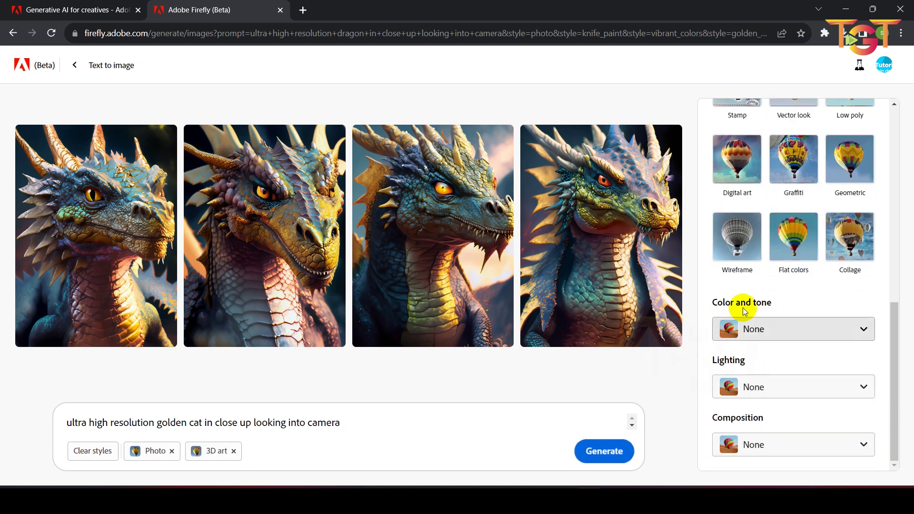
{"action": "left_click", "coordinate": [777, 323]}
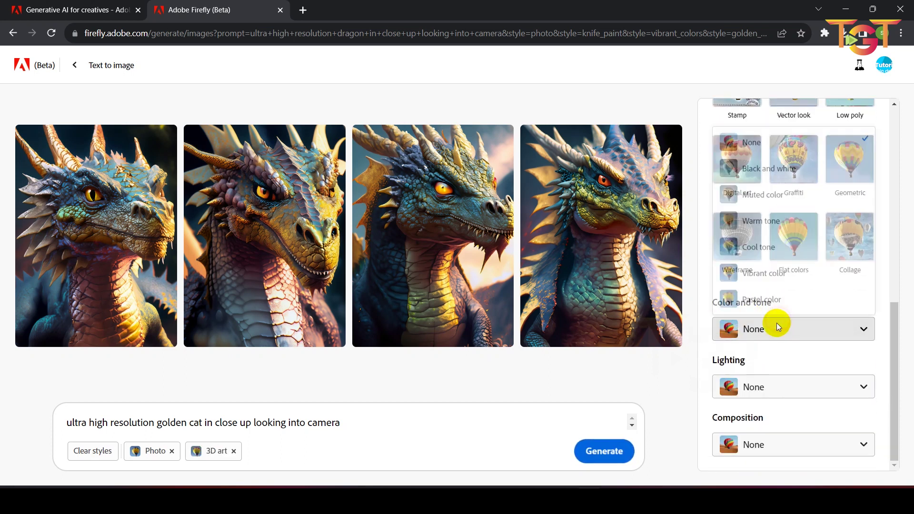
{"action": "left_click", "coordinate": [785, 273]}
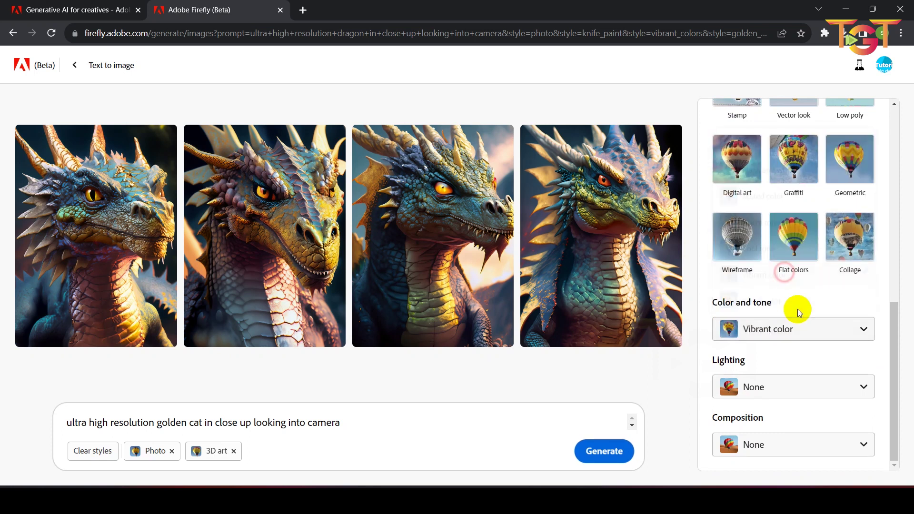
{"action": "left_click", "coordinate": [802, 384]}
{"action": "left_click", "coordinate": [784, 273]}
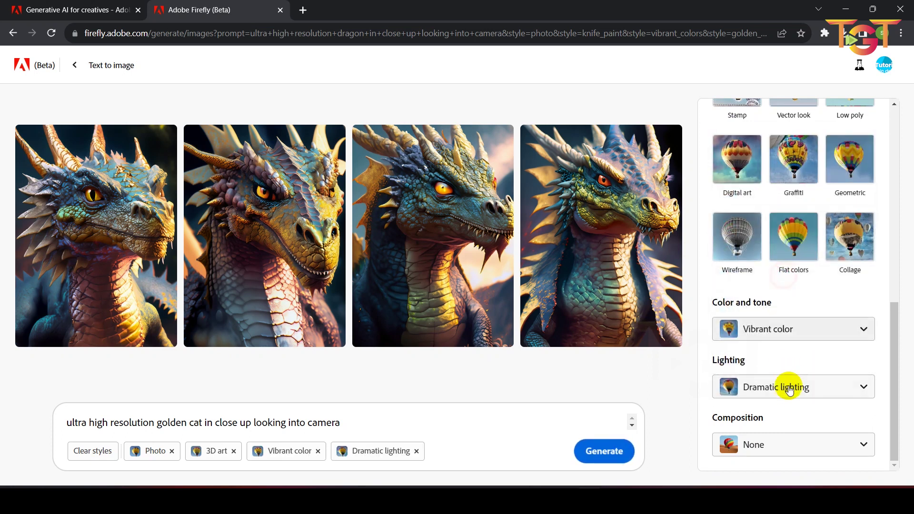
{"action": "left_click", "coordinate": [792, 442]}
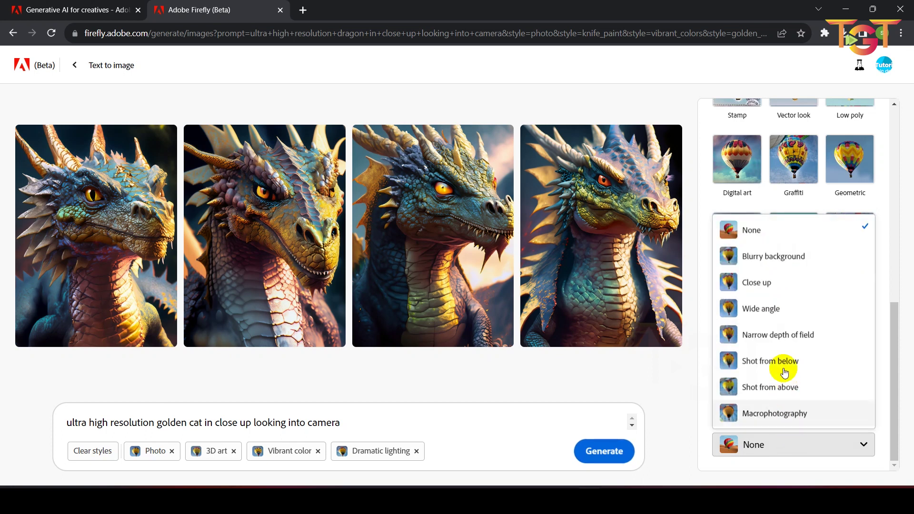
{"action": "left_click", "coordinate": [771, 284]}
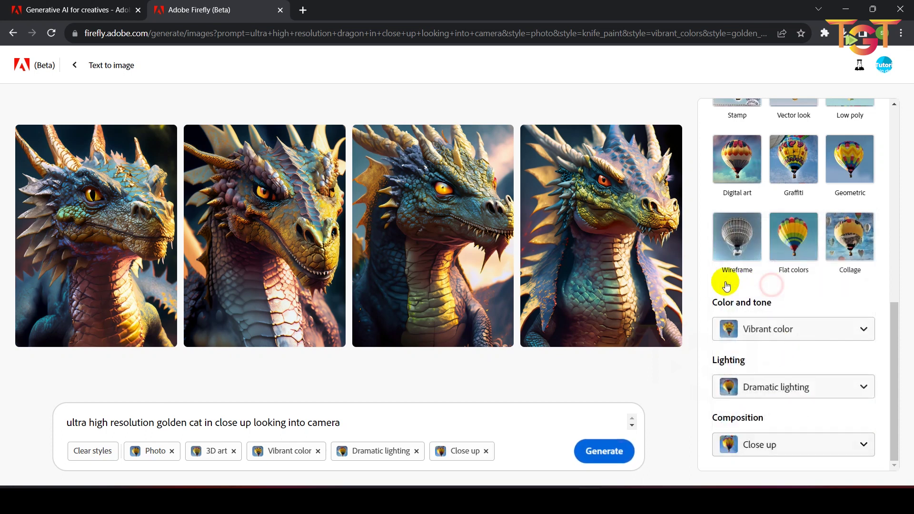
- Keep the portrait 3:4 aspect ratio and generate the golden cat close-ups
{"action": "scroll", "coordinate": [708, 279], "scroll_direction": "up", "scroll_amount": 6}
{"action": "scroll", "coordinate": [709, 257], "scroll_direction": "up", "scroll_amount": 3}
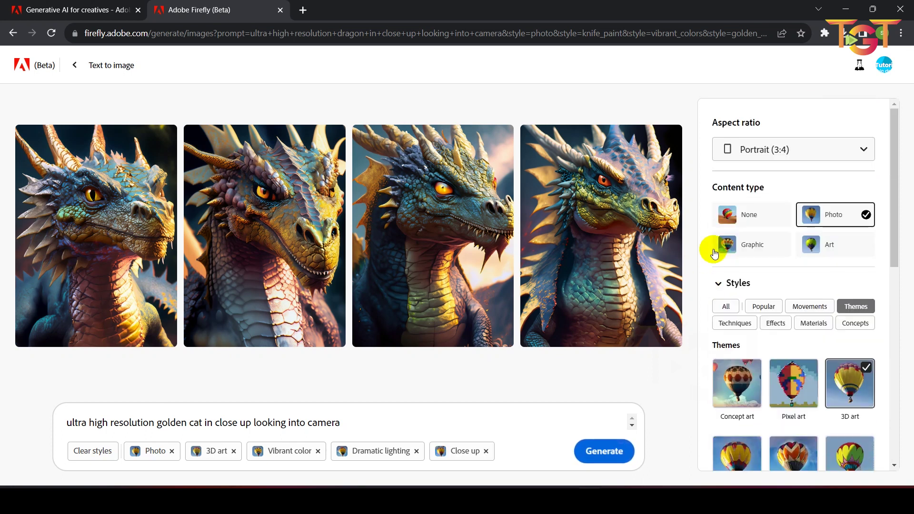
{"action": "left_click", "coordinate": [767, 153]}
{"action": "left_click", "coordinate": [761, 204]}
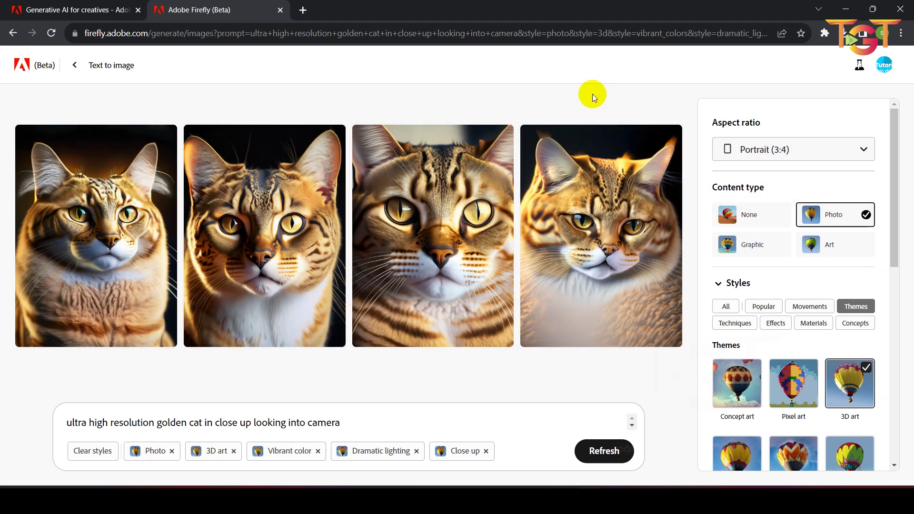
- Replace the 3D art theme with Concept art and regenerate the golden cats
{"action": "scroll", "coordinate": [815, 367], "scroll_direction": "down", "scroll_amount": 3}
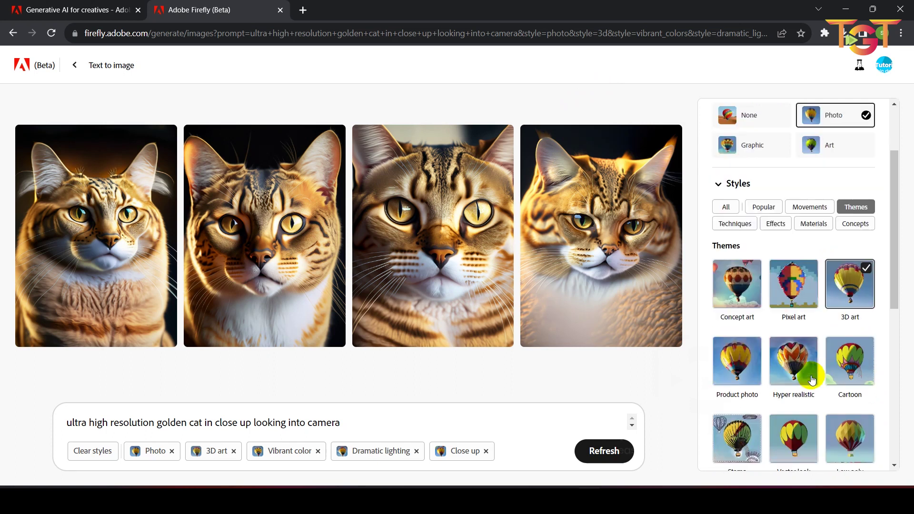
{"action": "left_click", "coordinate": [747, 277]}
{"action": "left_click", "coordinate": [850, 265]}
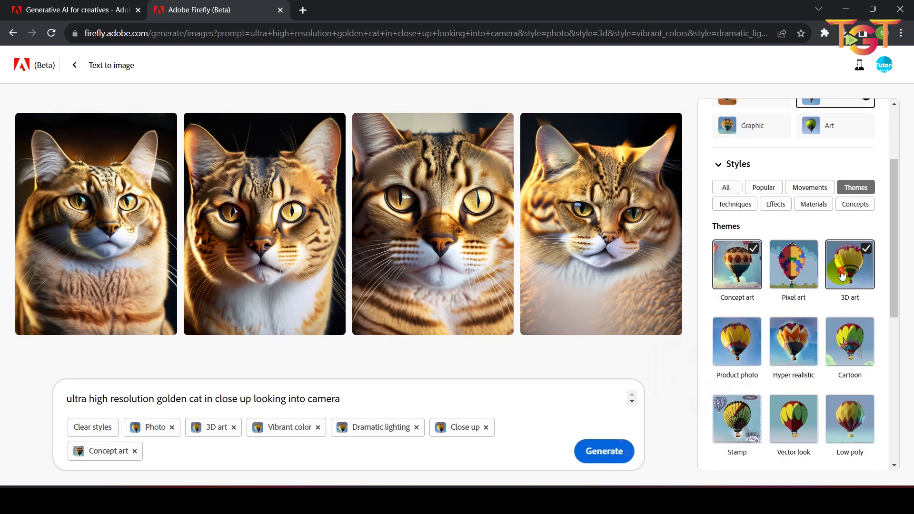
{"action": "left_click", "coordinate": [605, 451]}
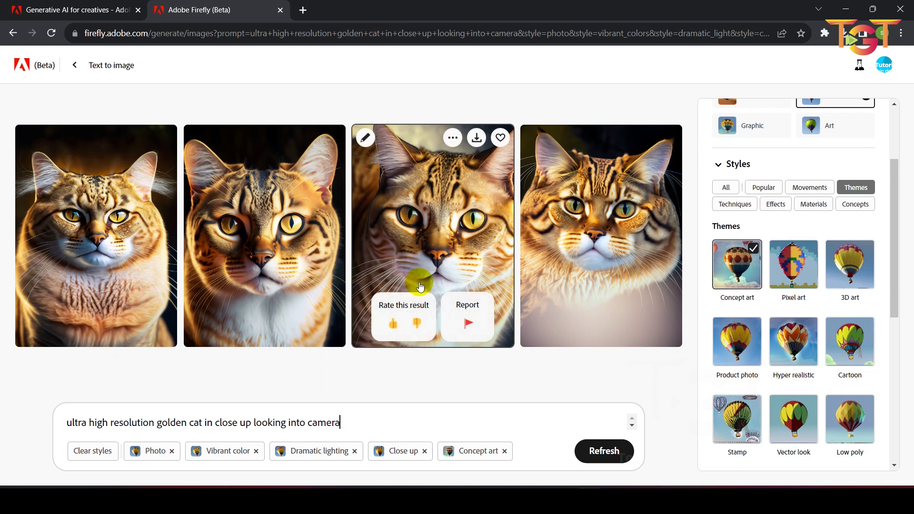
- Download the third golden cat image as a JPG and confirm it in Chrome's downloads
{"action": "left_click", "coordinate": [428, 234]}
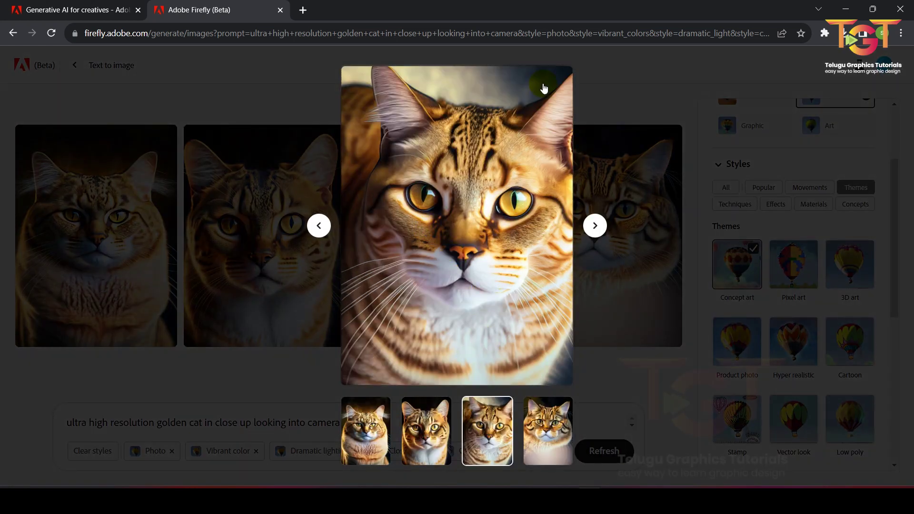
{"action": "left_click", "coordinate": [535, 80]}
{"action": "left_click", "coordinate": [845, 34]}
{"action": "left_click", "coordinate": [782, 86]}
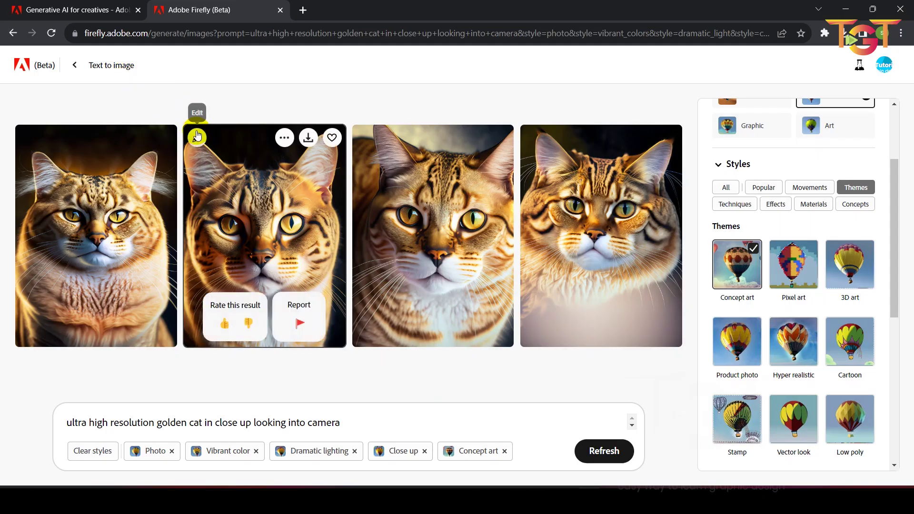
- Return from the golden cat results to the Text to image gallery page
{"action": "left_click", "coordinate": [74, 65]}
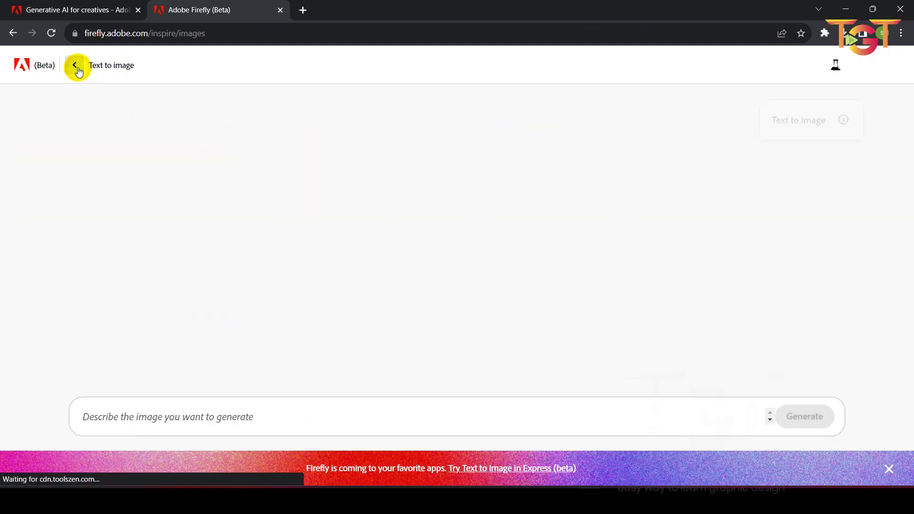